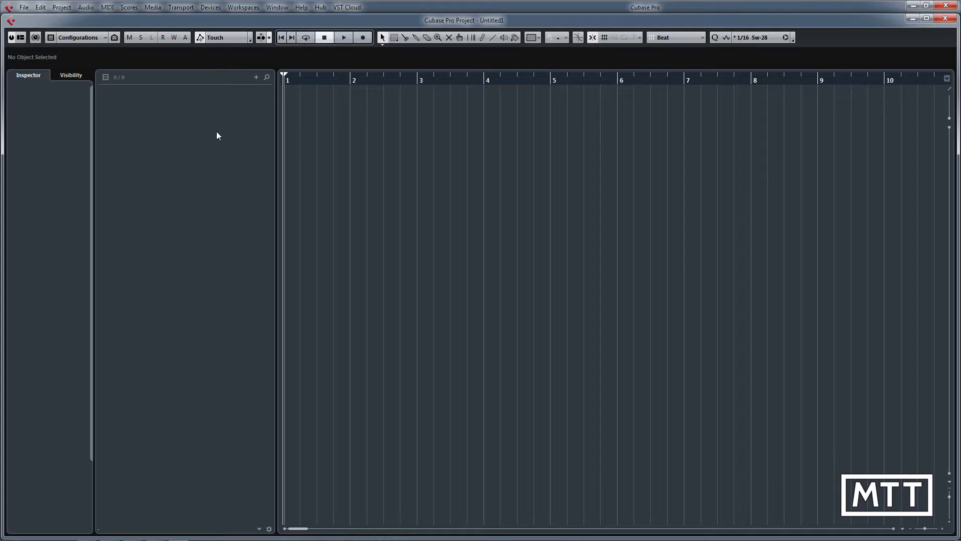
Step: Add one instrument track that uses Groove Agent SE from the Drum category, routed to Stereo Out
right_click(200, 107)
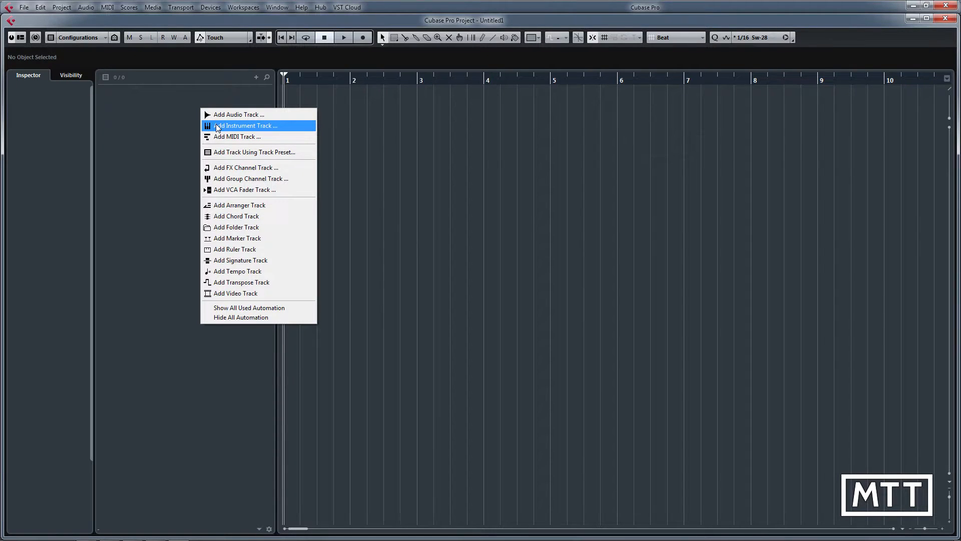
left_click(216, 125)
left_click(558, 144)
left_click(544, 180)
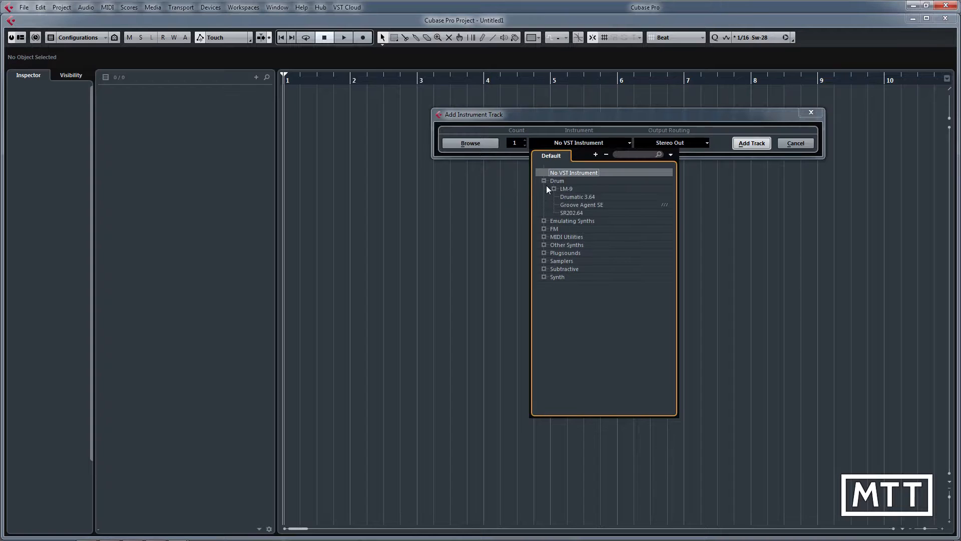
left_click(584, 205)
left_click(583, 205)
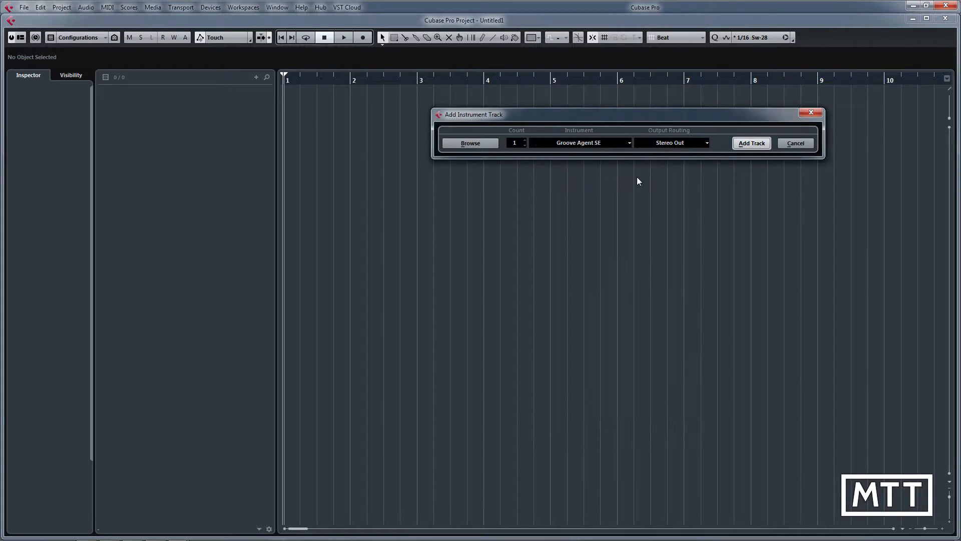
left_click(747, 143)
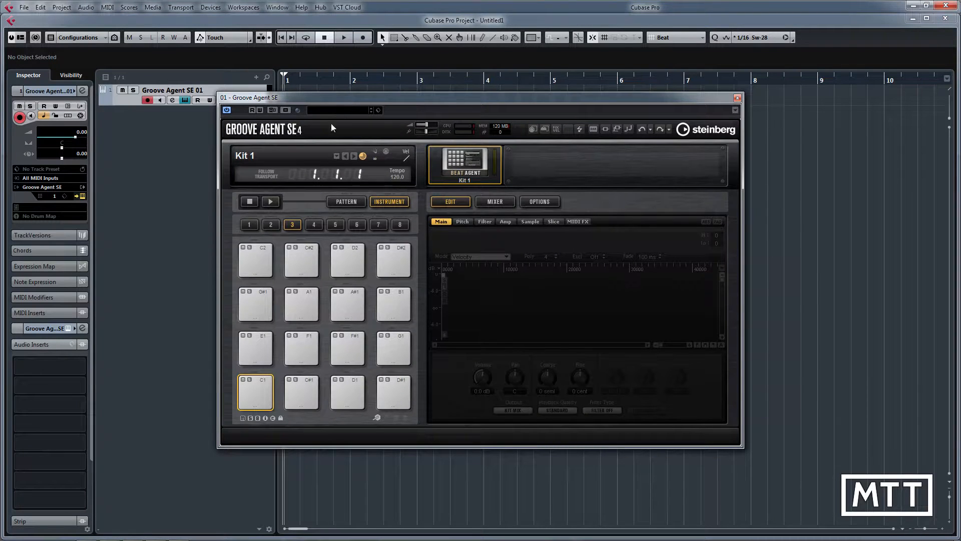
Step: Load the GM Kit preset into Groove Agent SE, audition its Closed HiHat pad, and close the instrument window
left_click(335, 110)
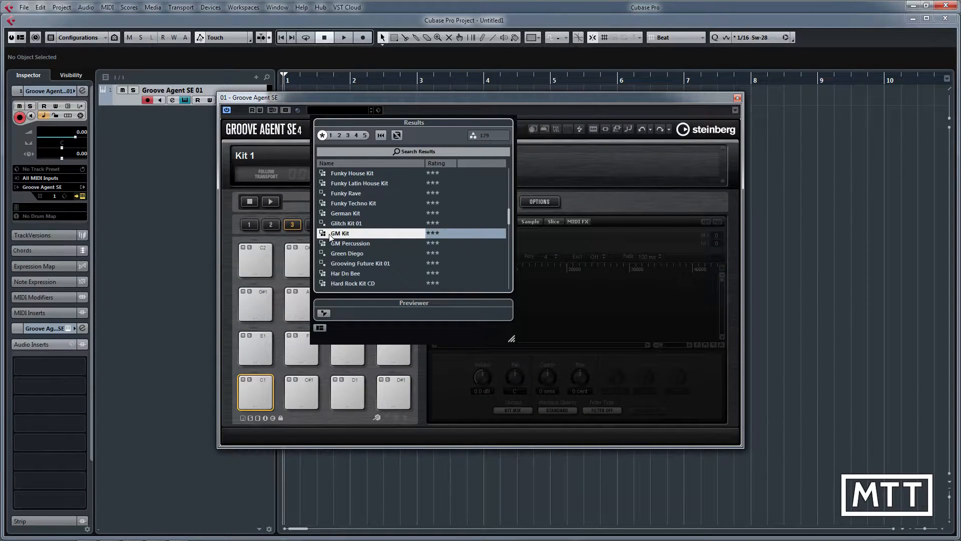
double_click(335, 233)
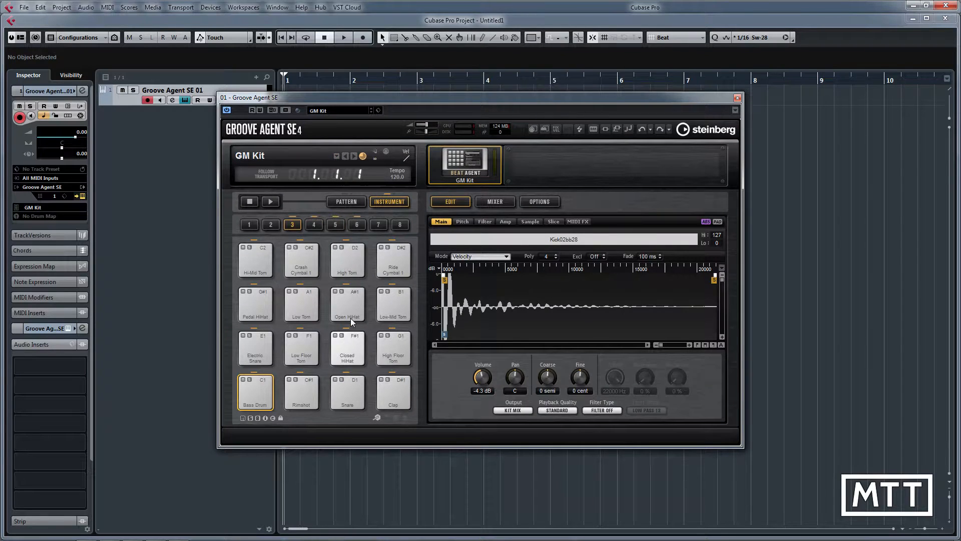
left_click(345, 359)
left_click(345, 358)
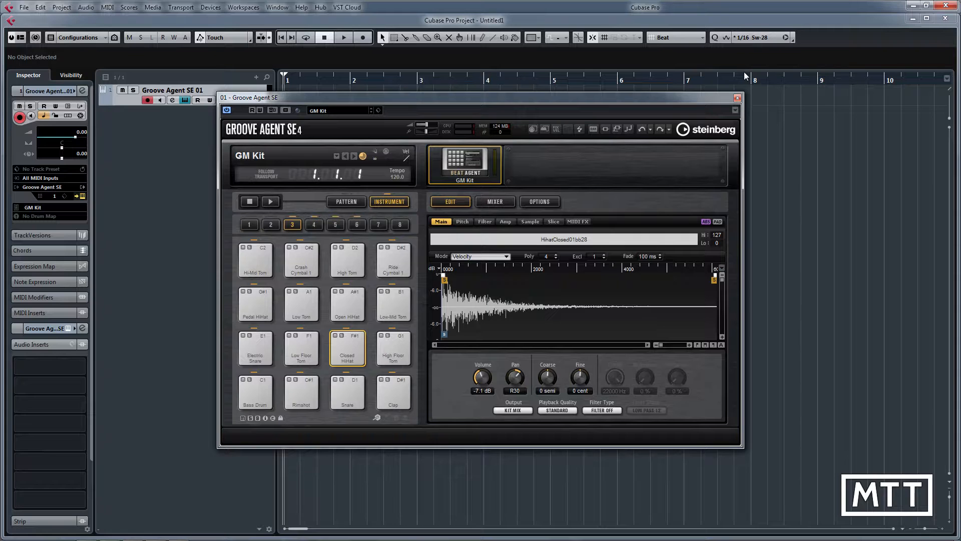
left_click(737, 98)
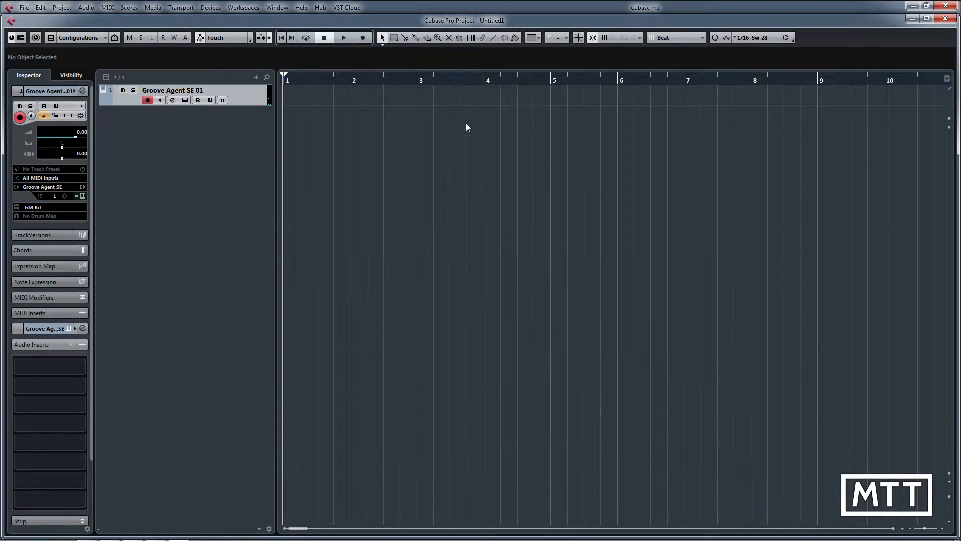
Step: Rename the Groove Agent SE track as Hi hats
double_click(188, 90)
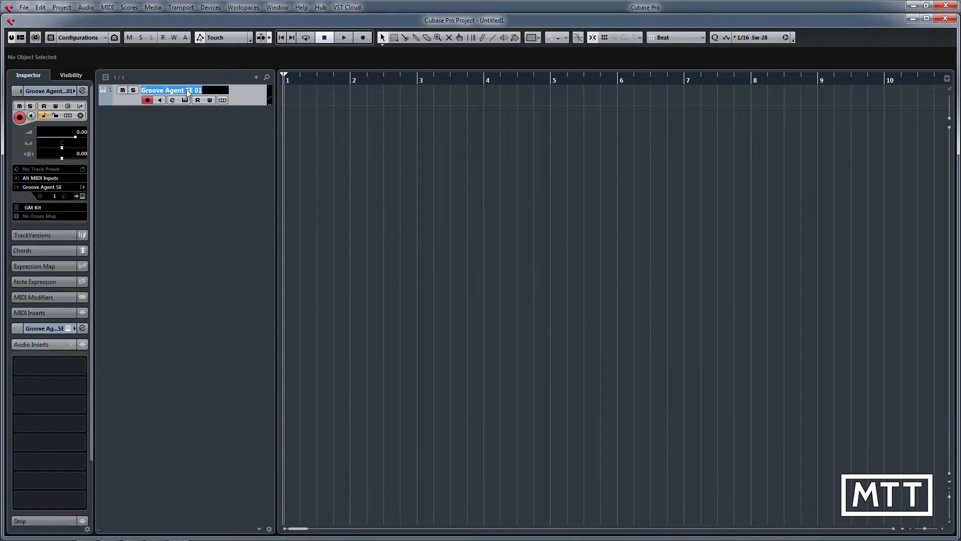
type("Hi hats")
key("Return")
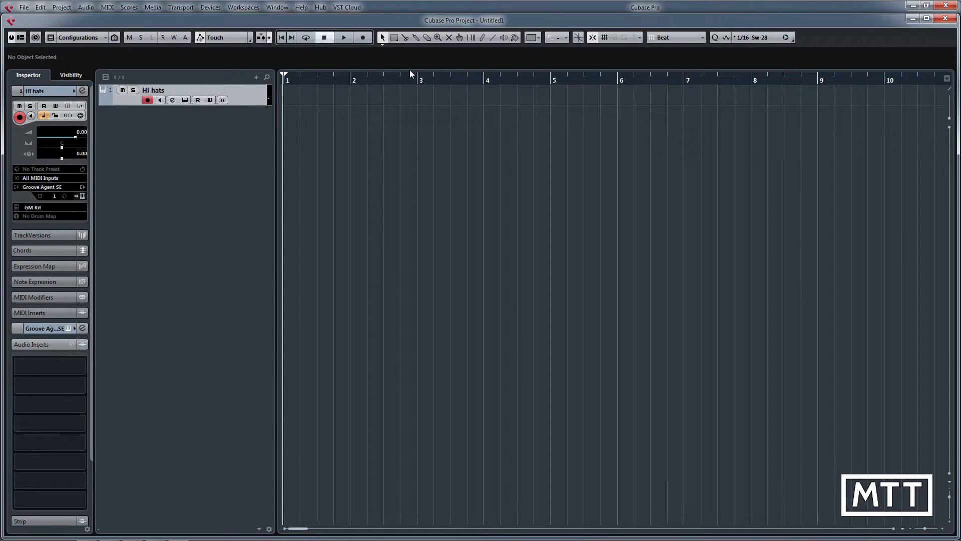
Step: Draw an empty four-bar part from bar 1 to bar 5 on the Hi hats track and make the track taller
left_click(483, 38)
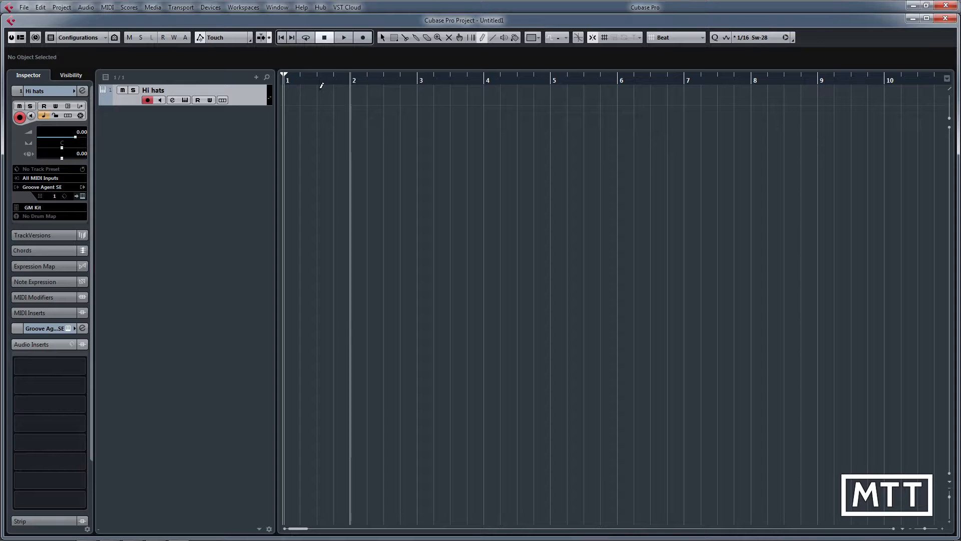
left_click_drag(300, 97, 535, 96)
right_click(410, 122)
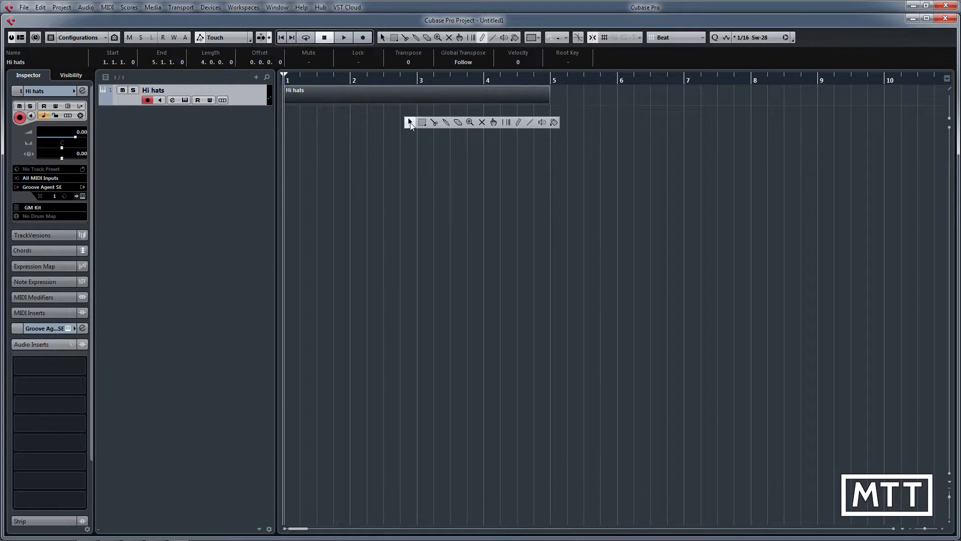
left_click(410, 122)
left_click_drag(241, 105, 245, 155)
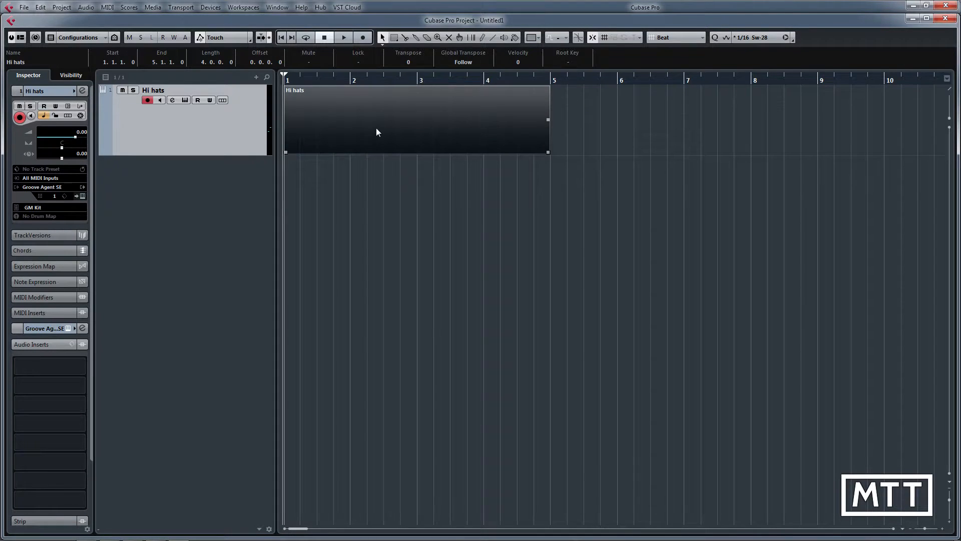
Step: Open the Hi hats part in the Key Editor and remove its Pitchbend controller lane
double_click(377, 131)
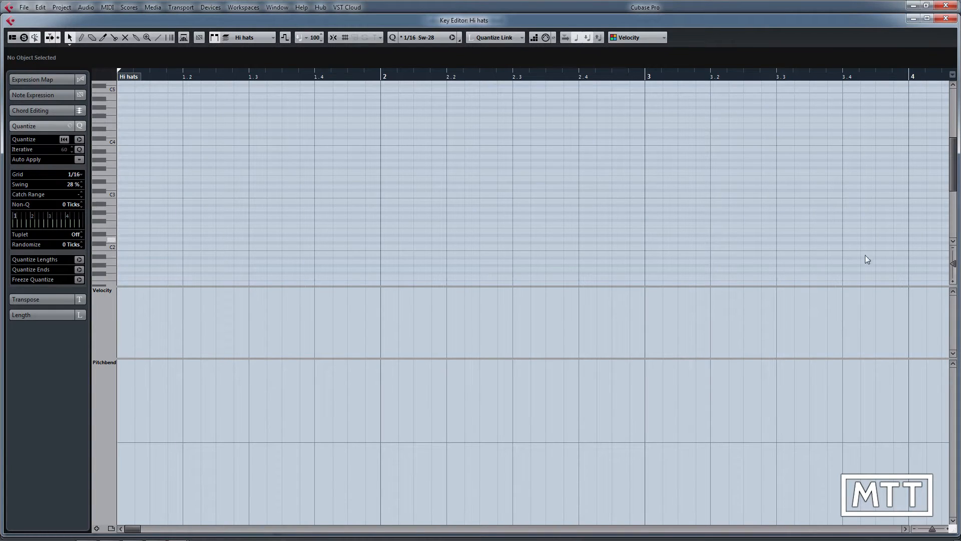
left_click_drag(953, 264, 952, 272)
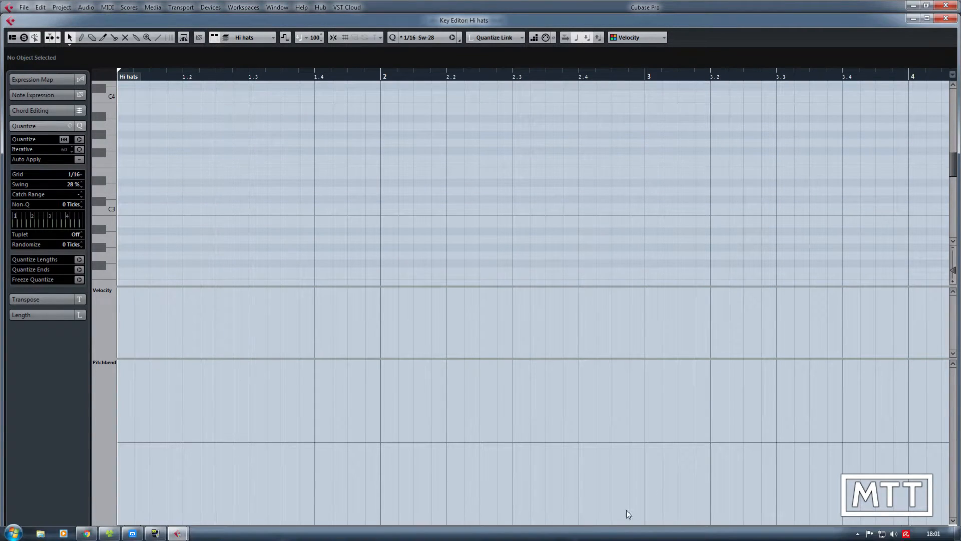
right_click(110, 400)
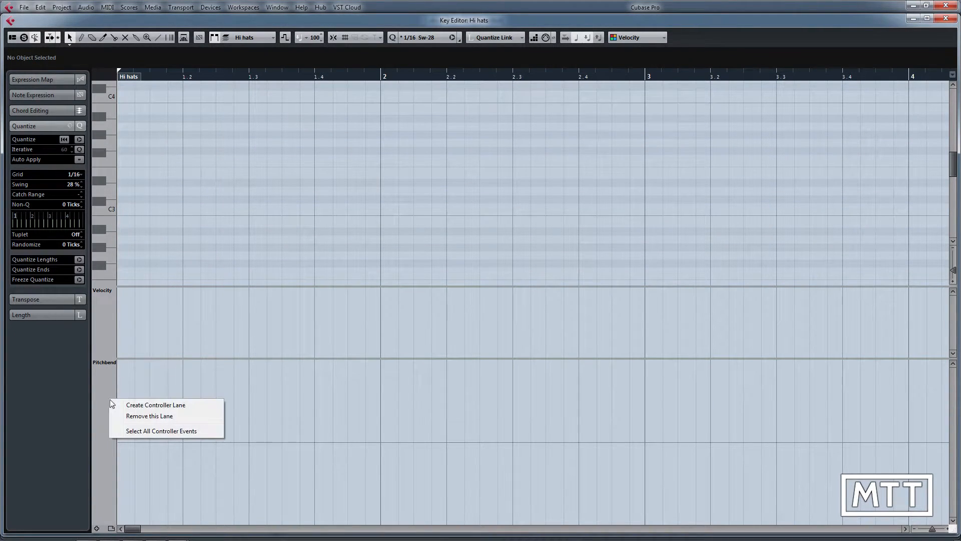
left_click(134, 418)
scroll(246, 341, "down", 3)
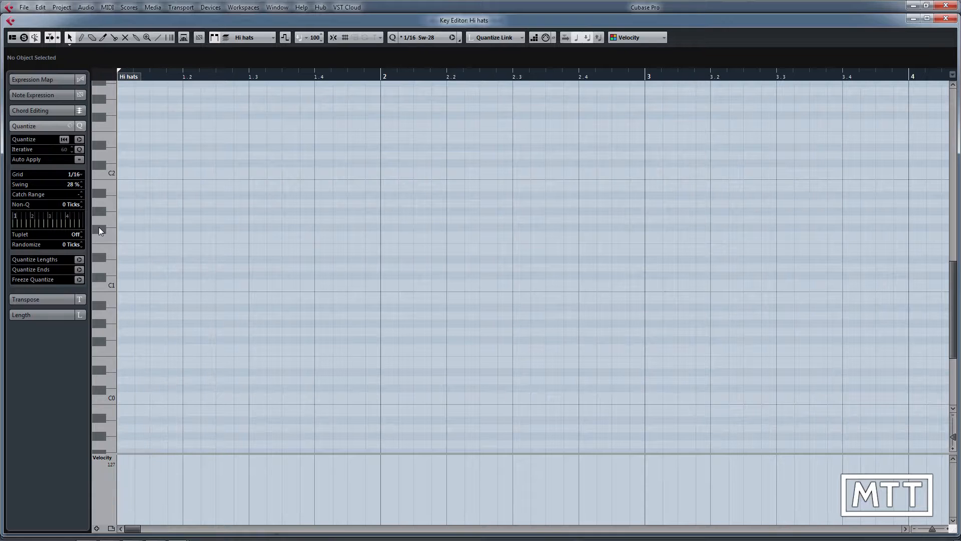
key("g")
key("g")
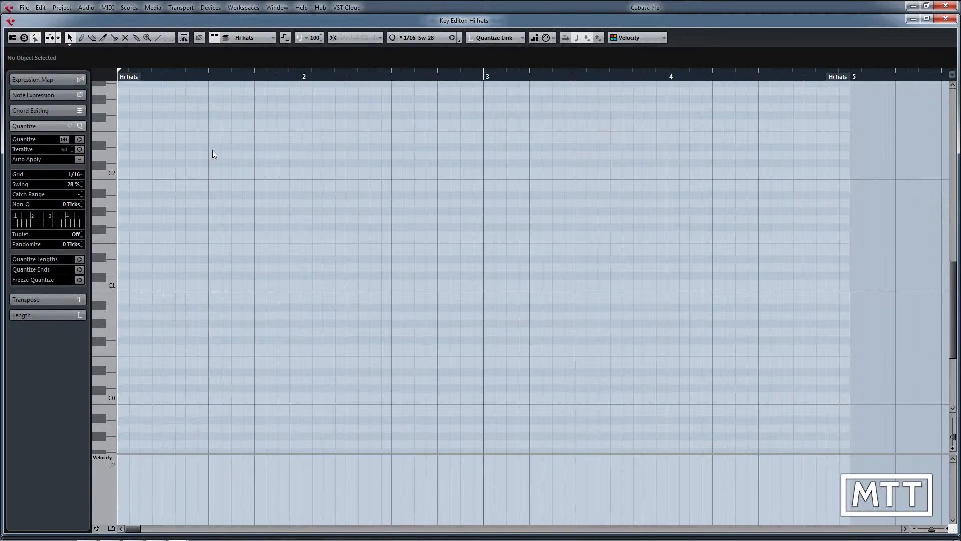
Step: Set quantize to 1/16, turn snap on, and draw a continuous line of F#1 notes across all four bars
left_click(425, 37)
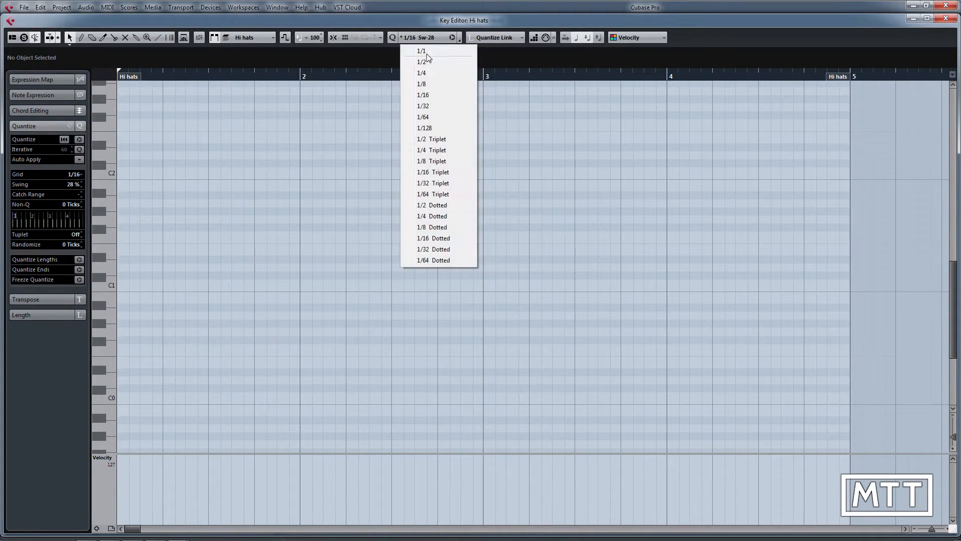
left_click(423, 95)
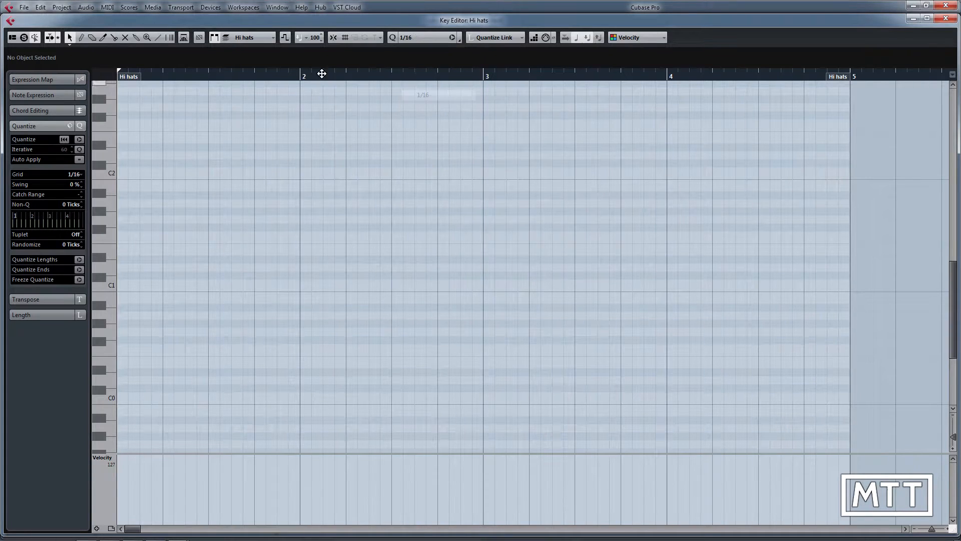
left_click(155, 38)
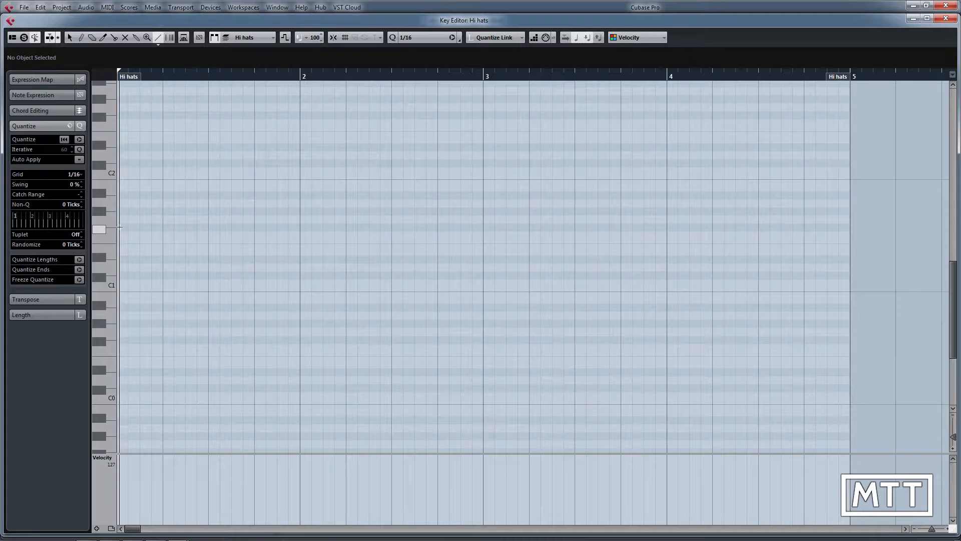
left_click(333, 39)
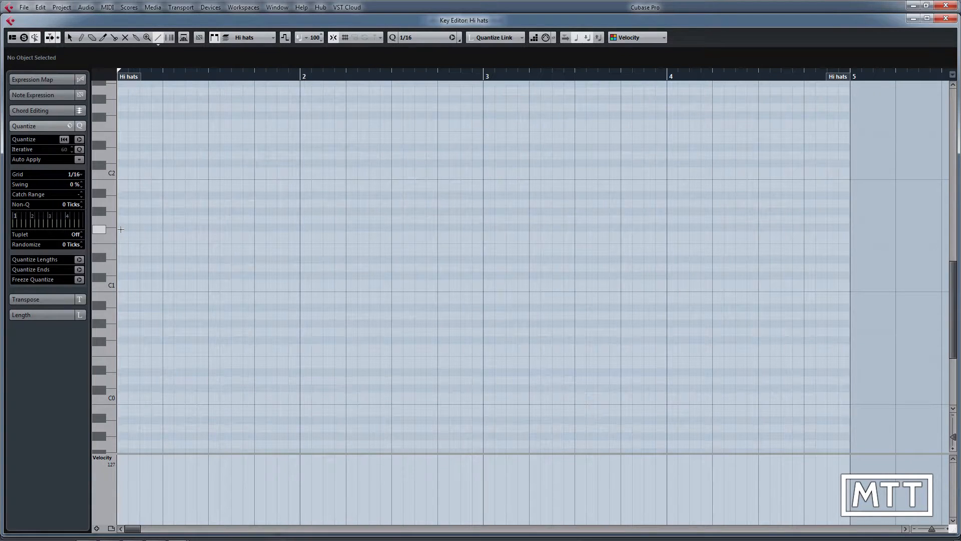
left_click_drag(122, 230, 846, 227)
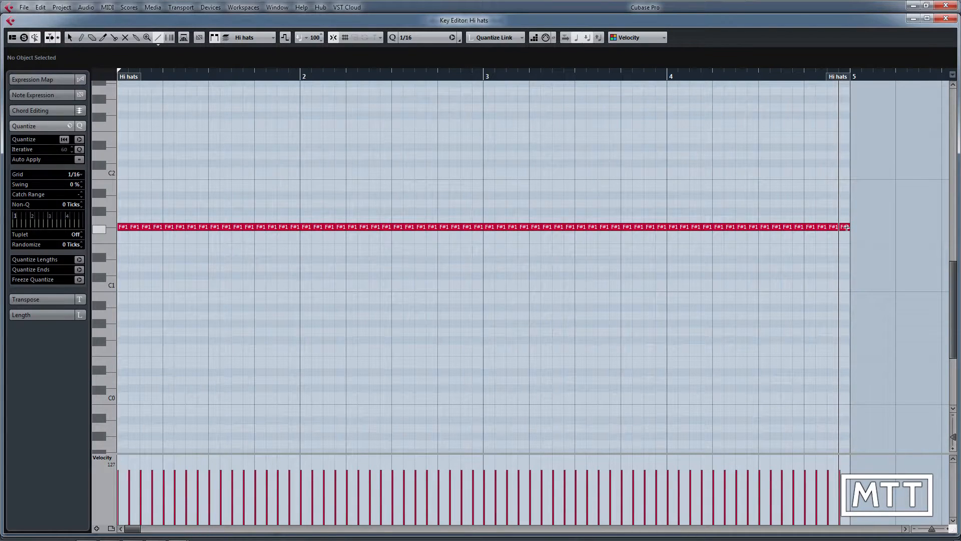
Step: Play back the four-bar hi-hat pattern, return the cursor to the project start, and reopen the part in the Key Editor
key("space")
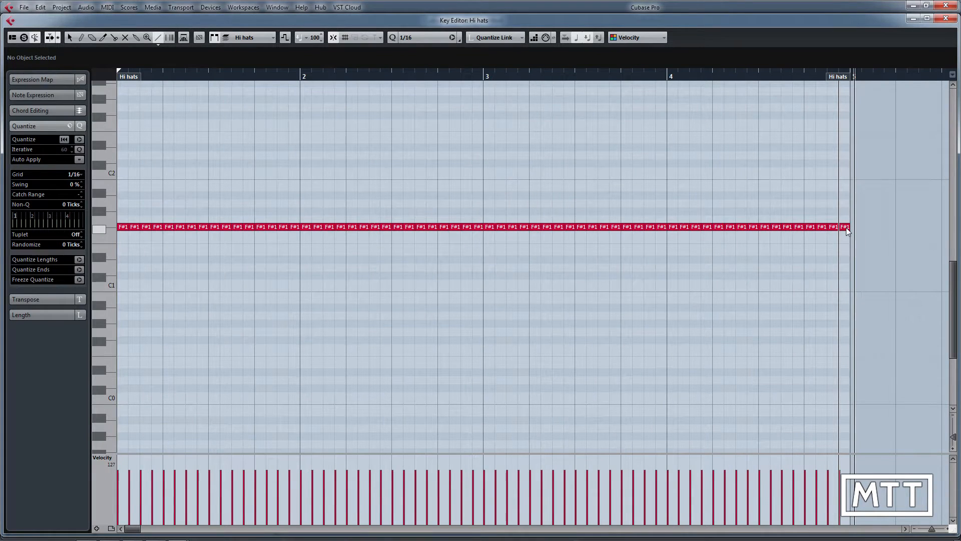
key("Return")
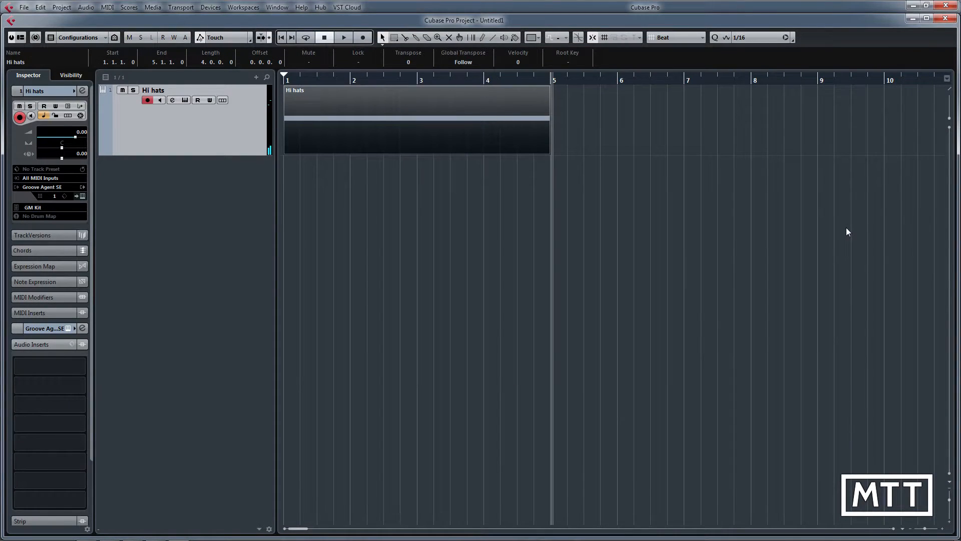
key("period")
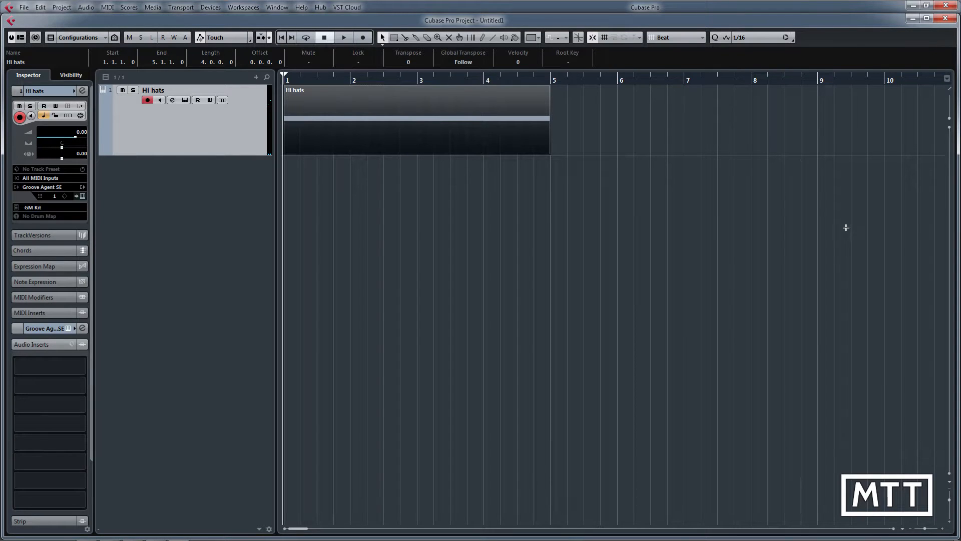
key("Return")
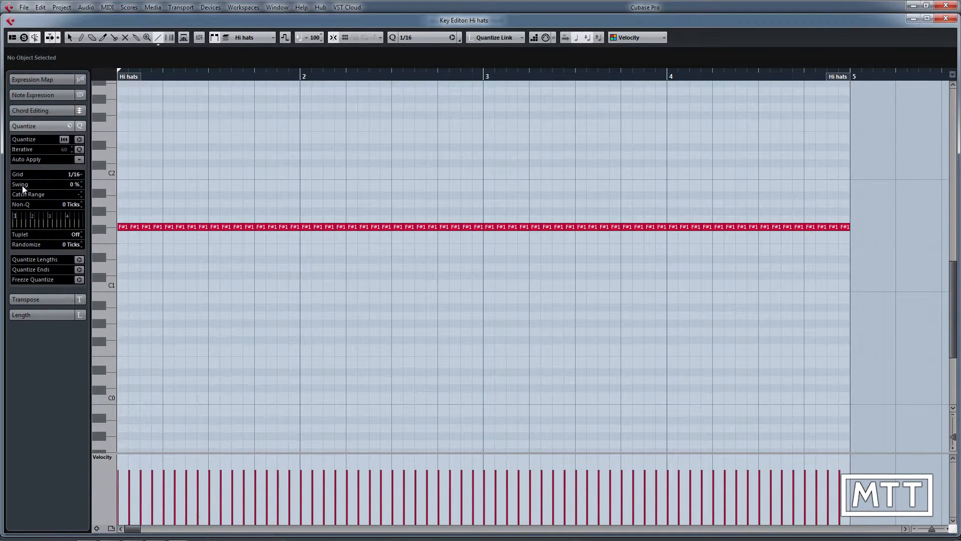
Step: Open the Quantize Panel, zoom in on bar 1, and single out the second and fourth sixteenth notes of the first beat
left_click(459, 41)
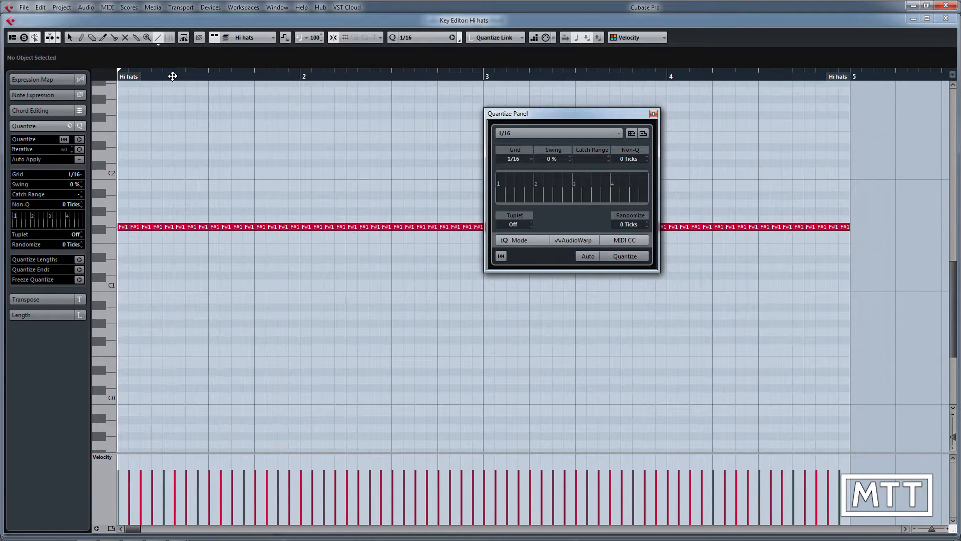
left_click(70, 37)
left_click_drag(192, 75, 143, 152)
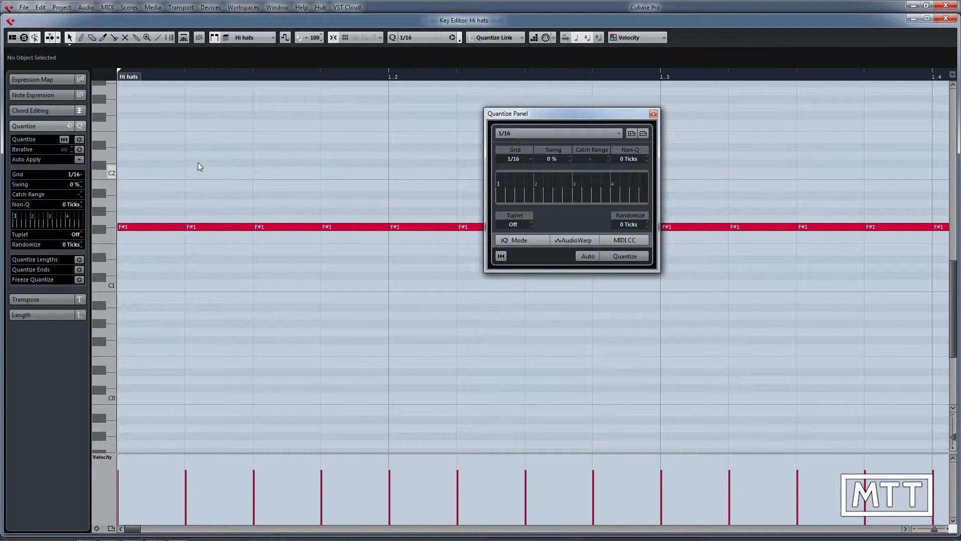
left_click_drag(160, 218, 200, 190)
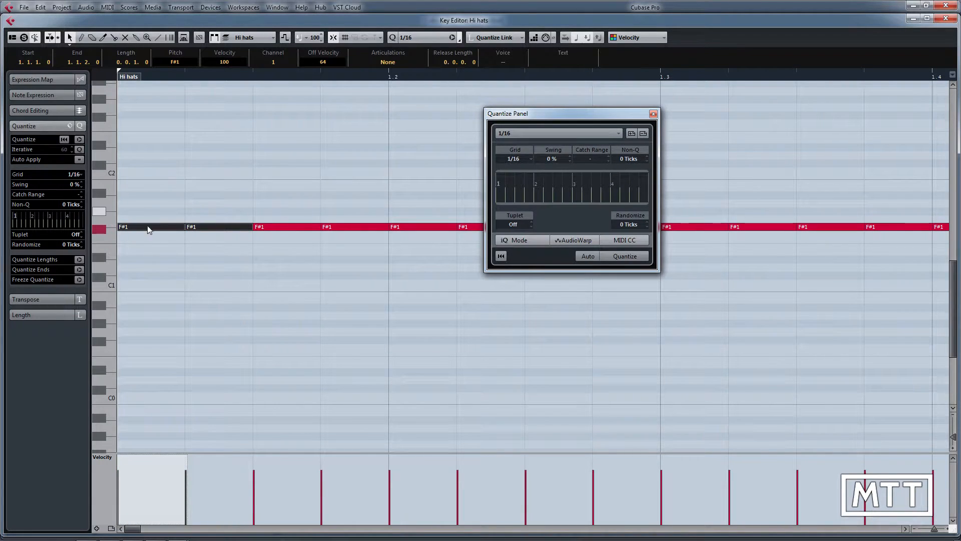
left_click(184, 242)
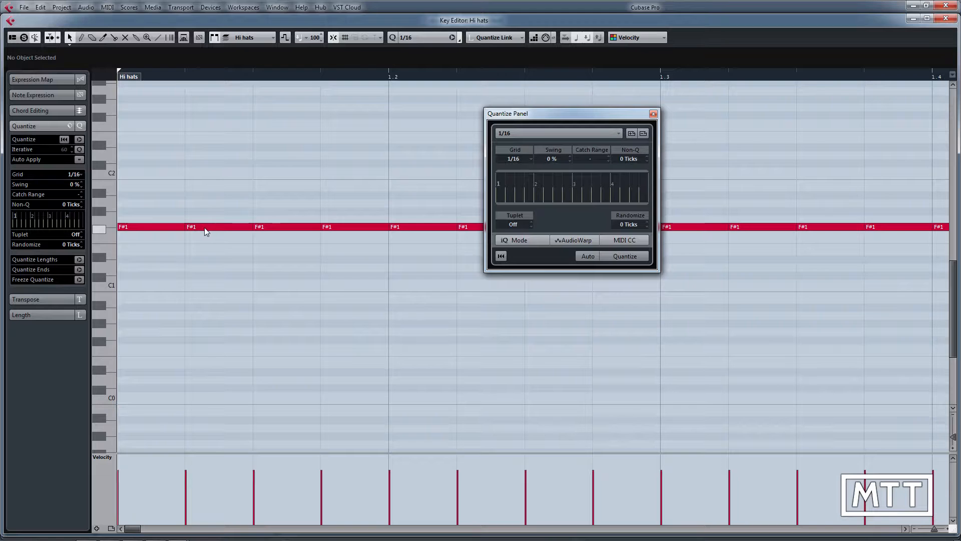
left_click(204, 227)
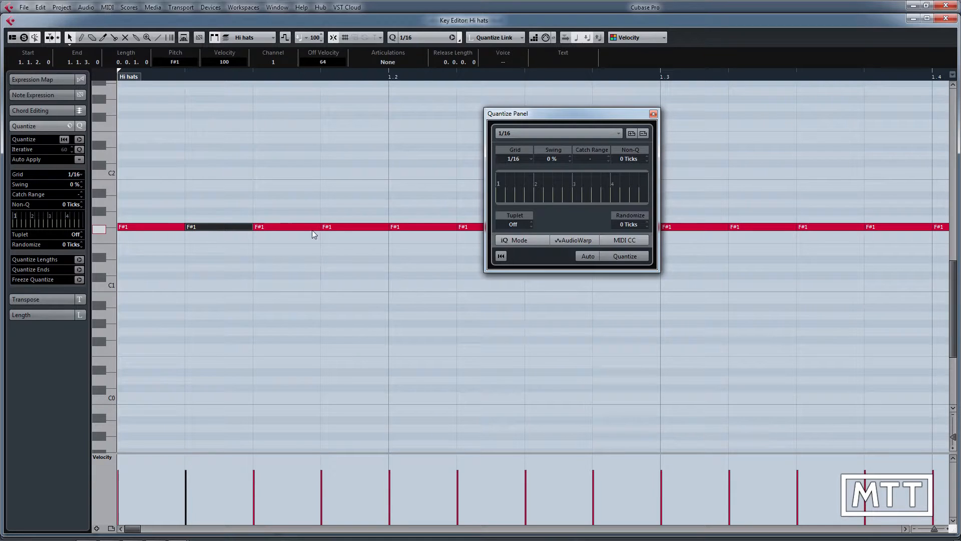
left_click(342, 226)
left_click(219, 228)
Step: Set the quantize swing to 26% and quantize all the hi-hat notes with it
left_click_drag(551, 158, 562, 125)
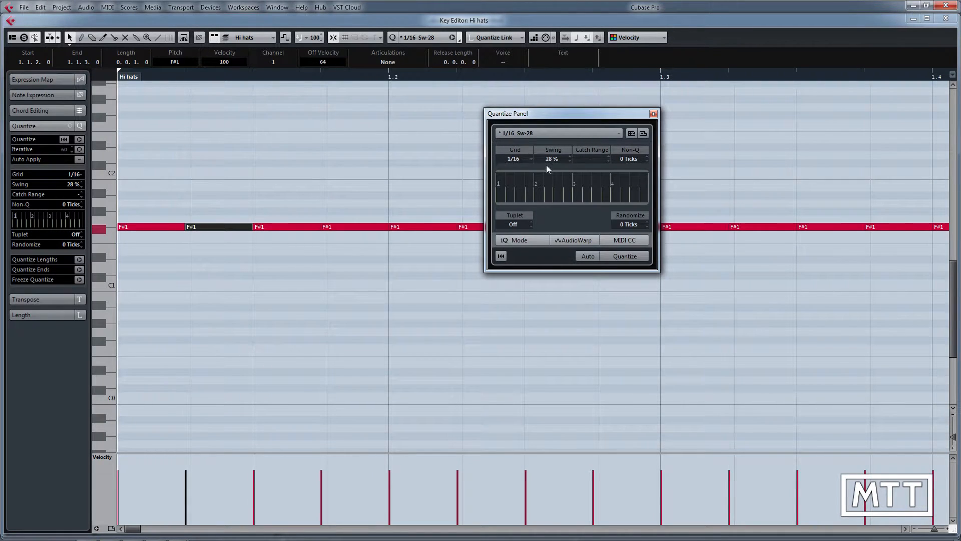
left_click_drag(553, 158, 554, 166)
left_click(290, 279)
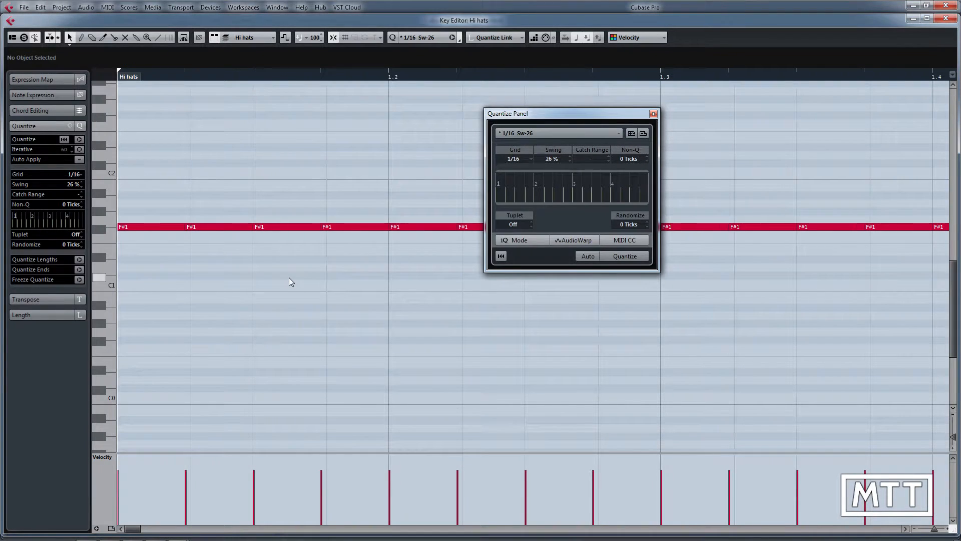
key("q")
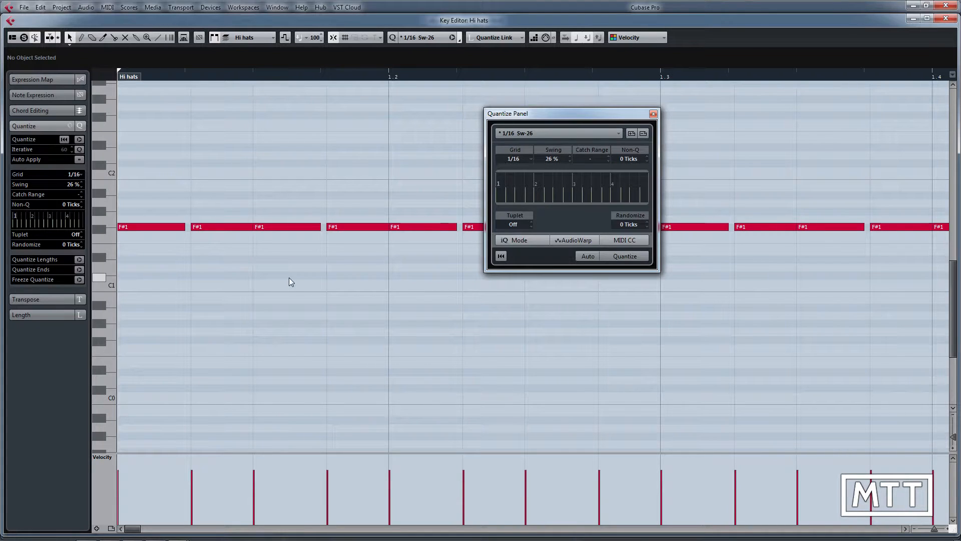
Step: Play back the current swing, set the quantize swing to 100%, and quantize the hi-hat notes with it
key("space")
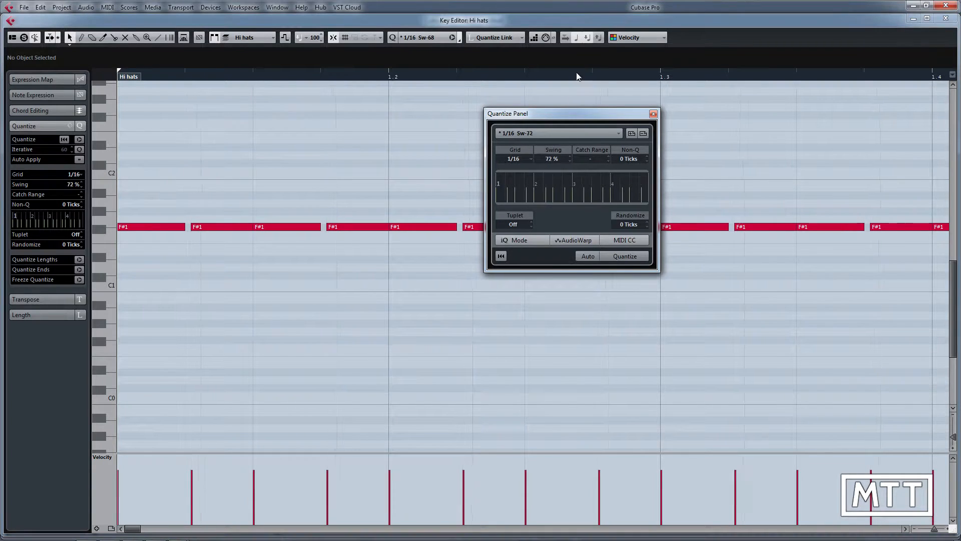
left_click_drag(551, 160, 594, 7)
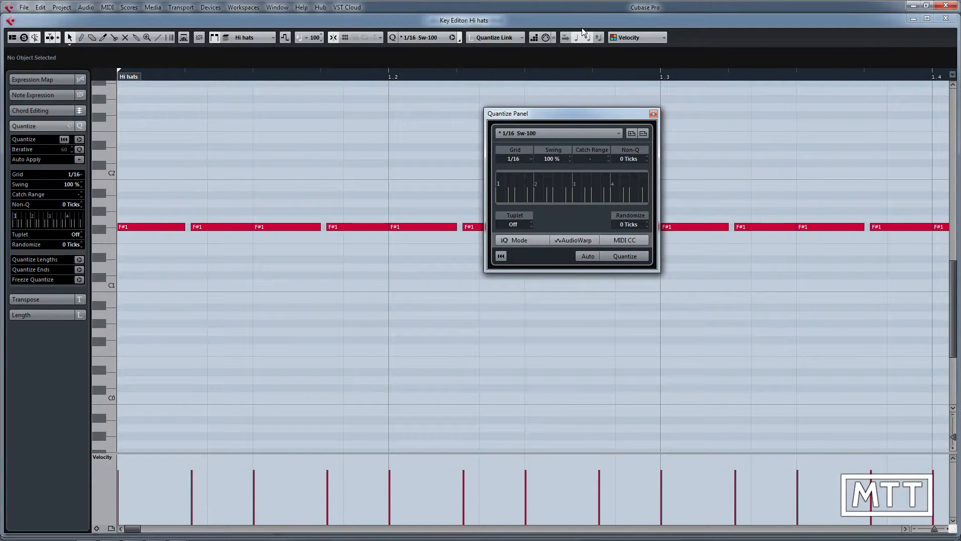
key("q")
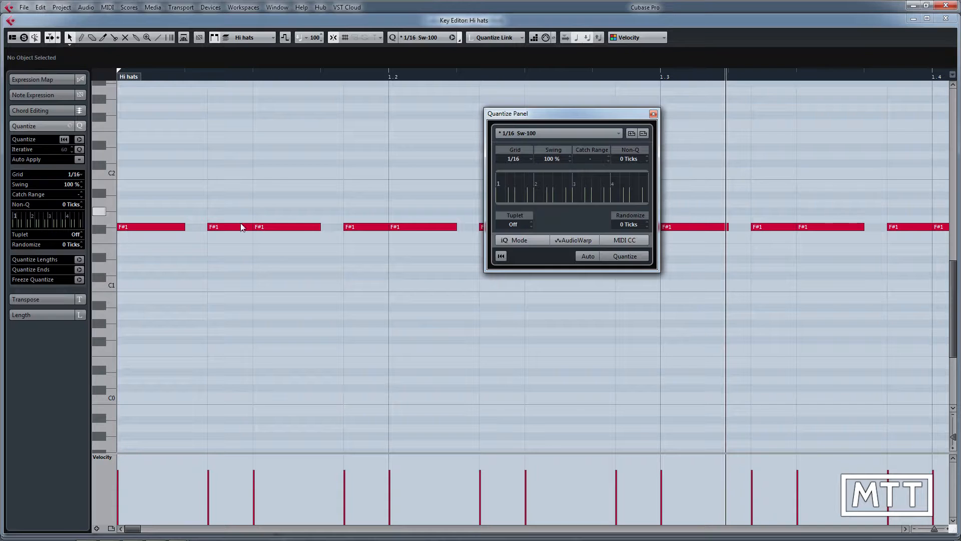
Step: Set the quantize swing to 17%, quantize the hi-hat notes with it, and play back the result
left_click_drag(548, 159, 552, 262)
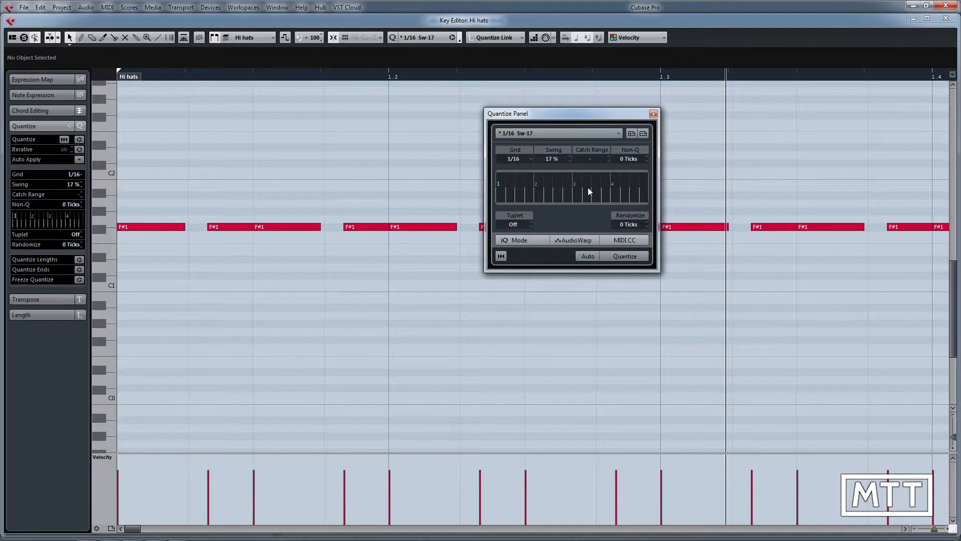
key("q")
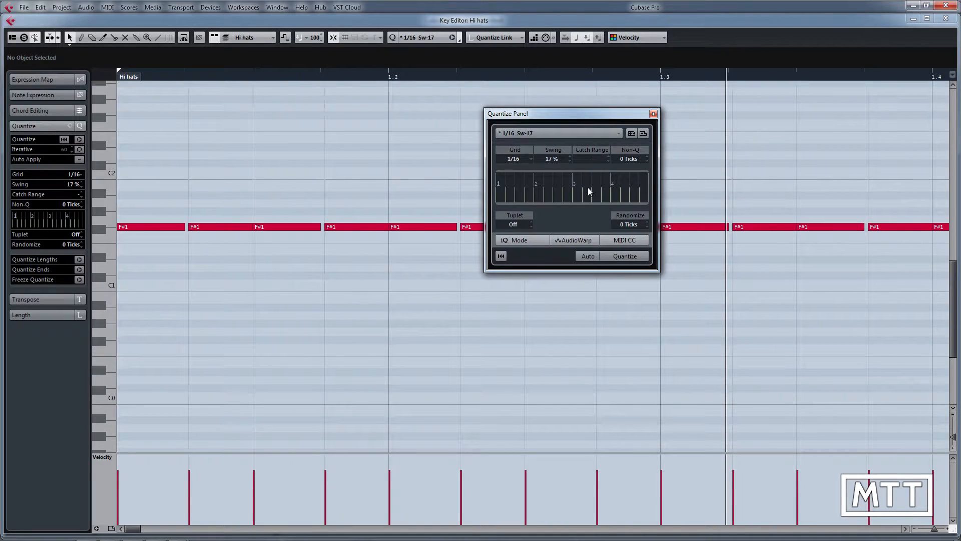
key("space")
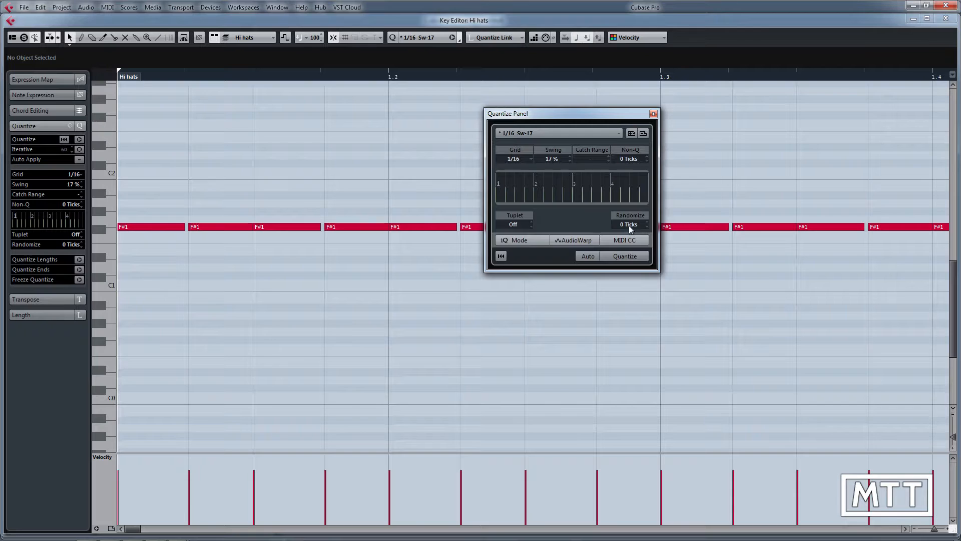
Step: Randomize the quantize by 3 ticks, apply it to the hi-hat notes, and move the first note back to 1.1.1.0
scroll(636, 221, "up", 6)
scroll(635, 224, "up", 2)
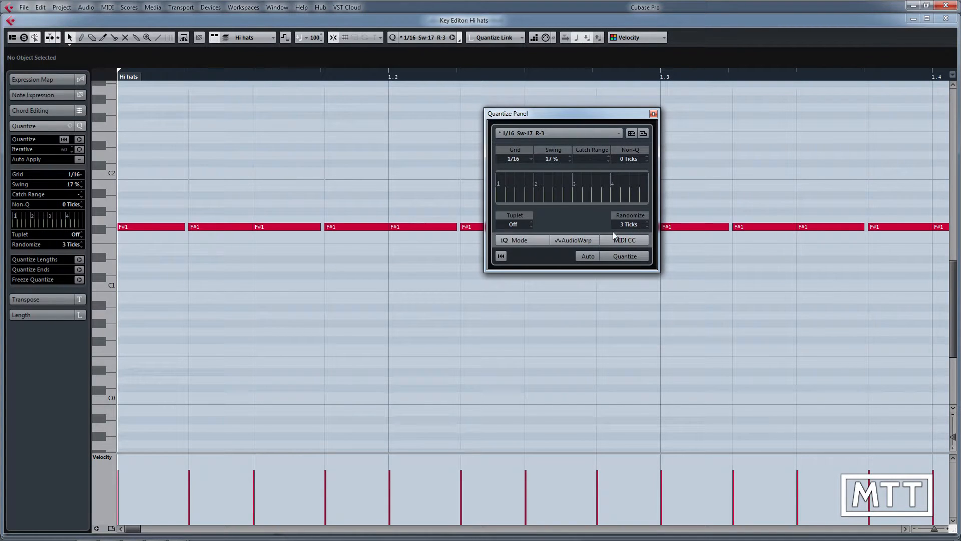
left_click(618, 256)
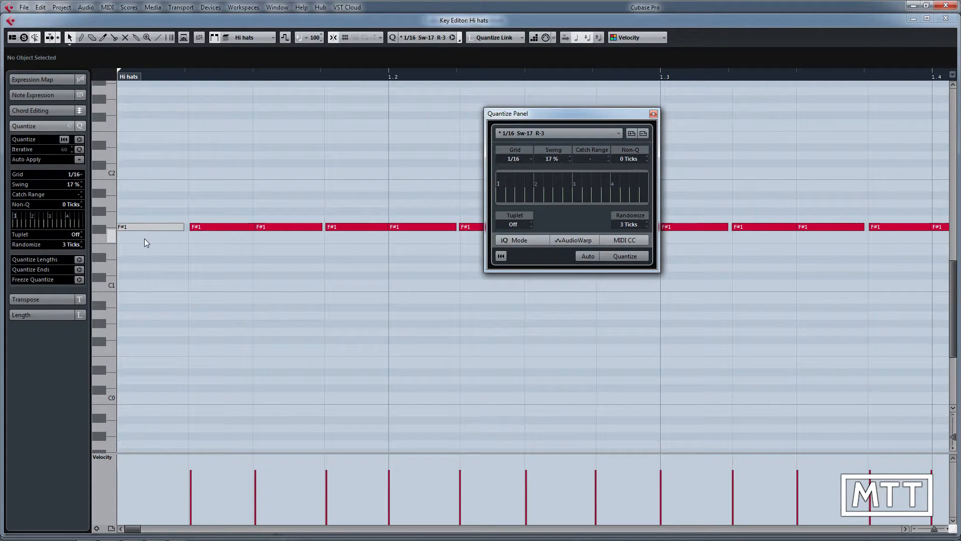
left_click_drag(141, 226, 145, 227)
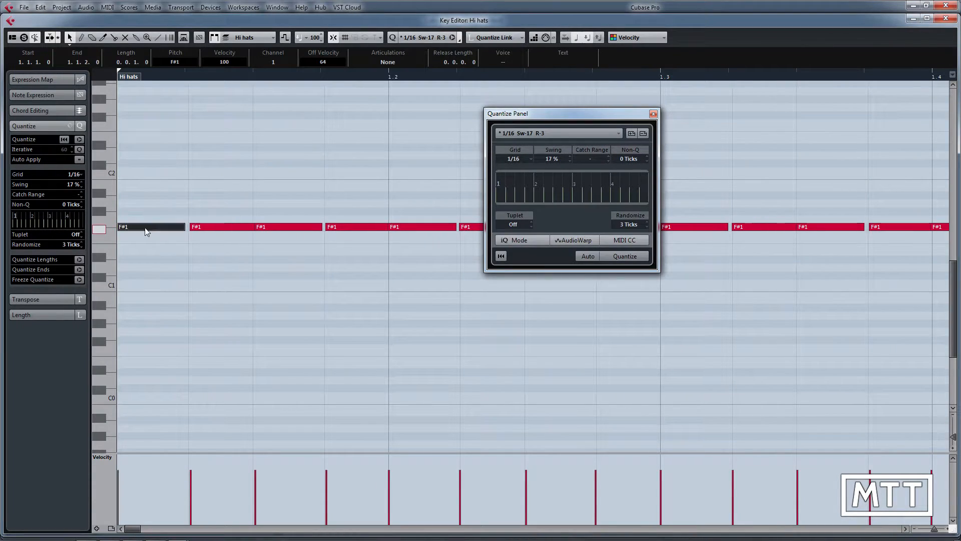
left_click(155, 244)
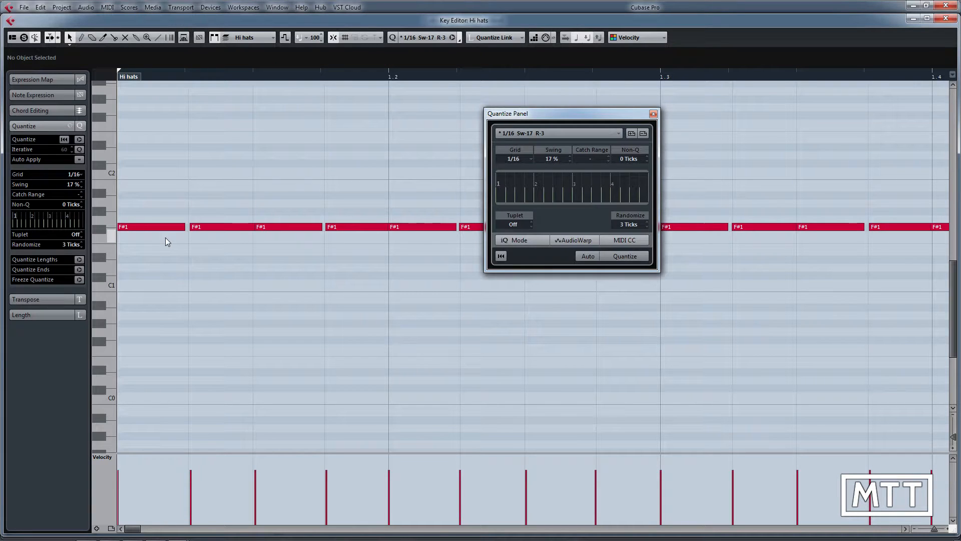
Step: Play back the hi-hat pattern with its randomized timing and close the Quantize Panel
key("space")
key("g")
key("g")
key("g")
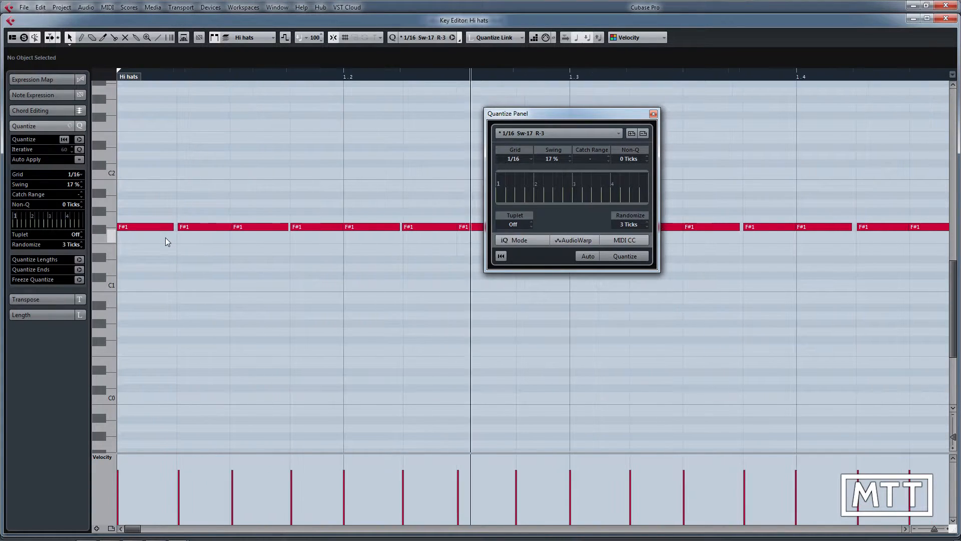
key("g")
key("g")
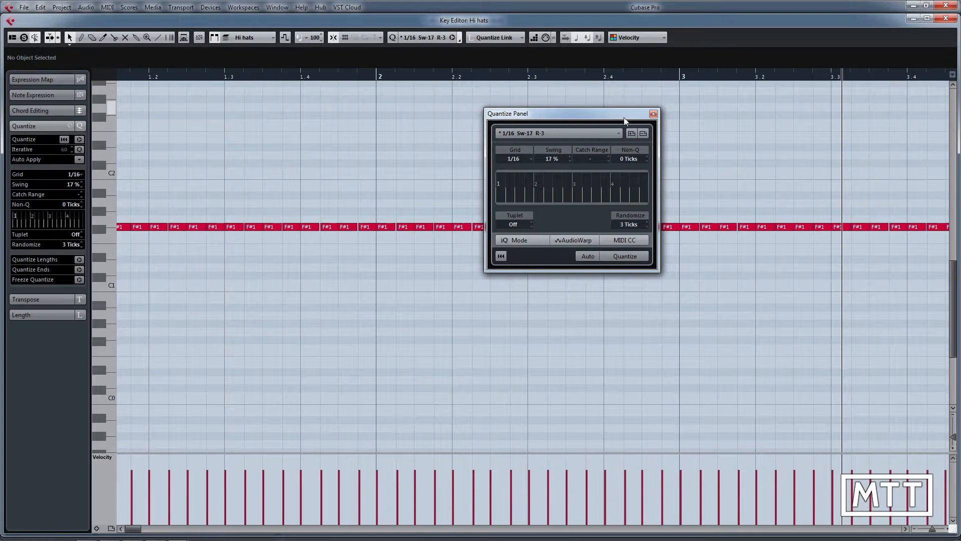
left_click(654, 114)
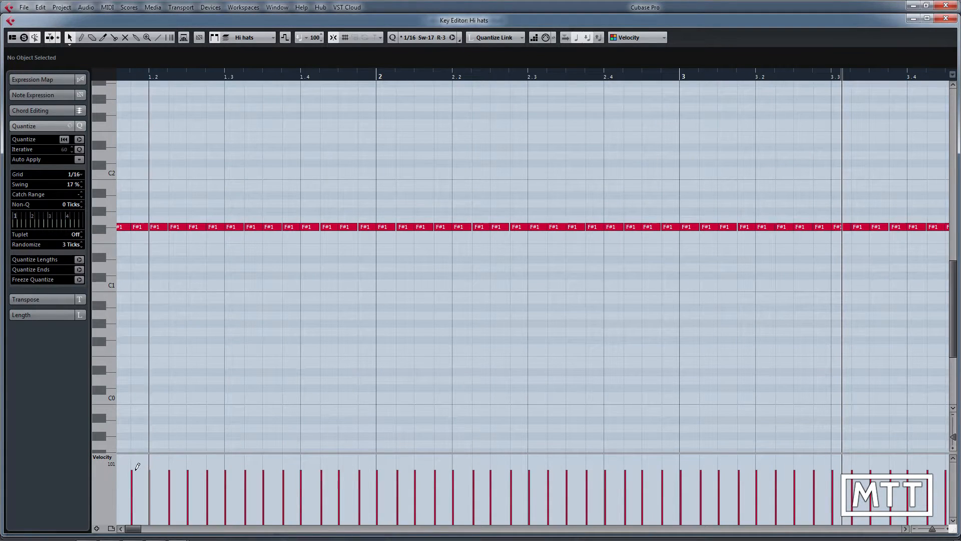
Step: Apply the "random velocity (60 to 100)" logical preset from standard set 1 to the hi-hat notes
scroll(502, 462, "right", 4)
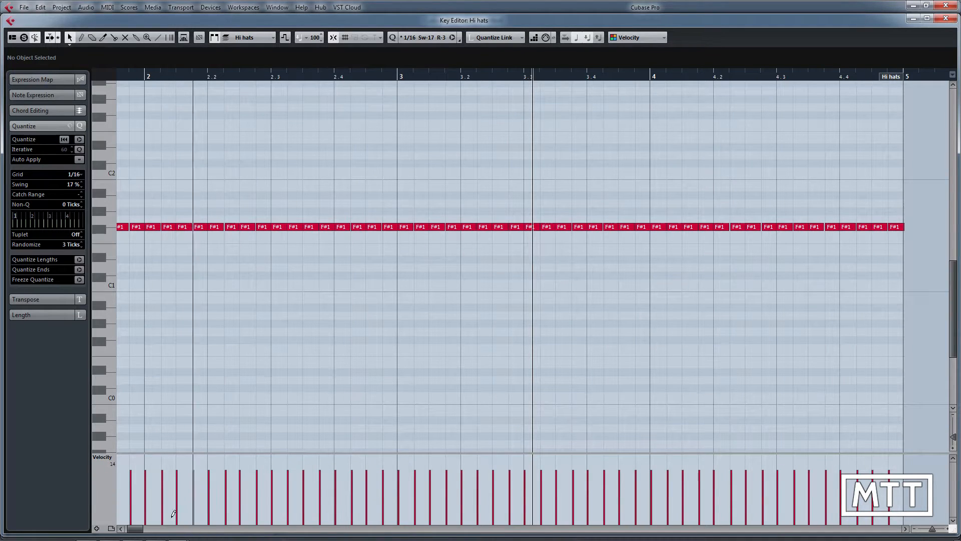
scroll(131, 494, "left", 4)
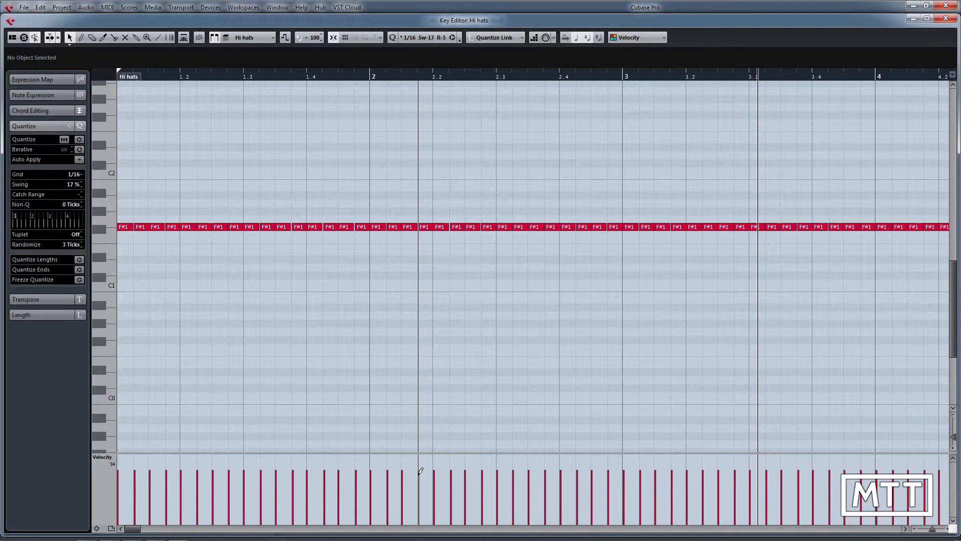
left_click(94, 8)
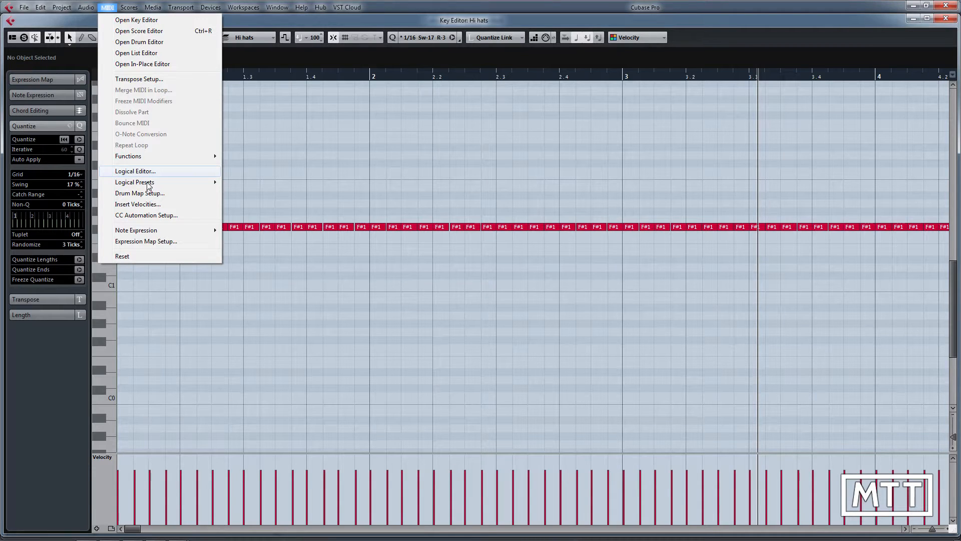
mouse_move(148, 185)
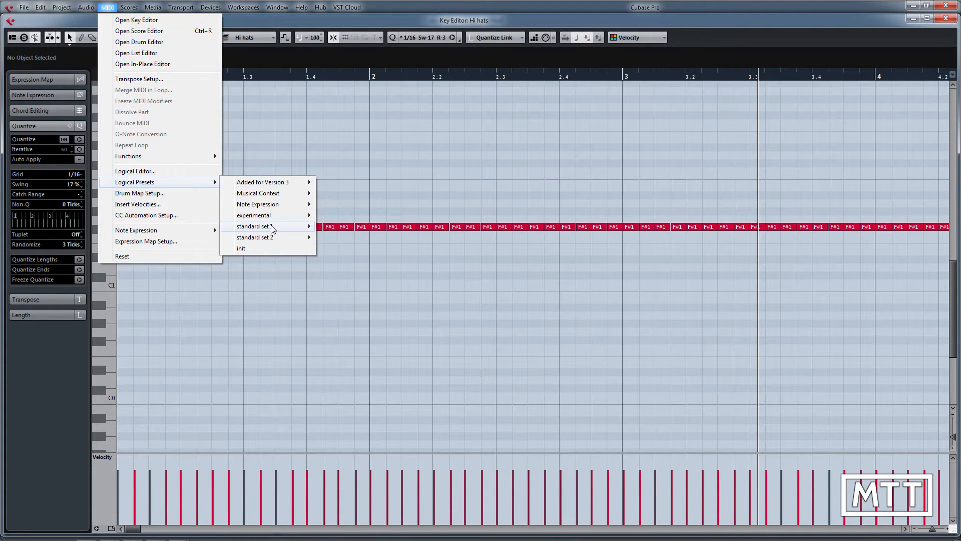
mouse_move(305, 228)
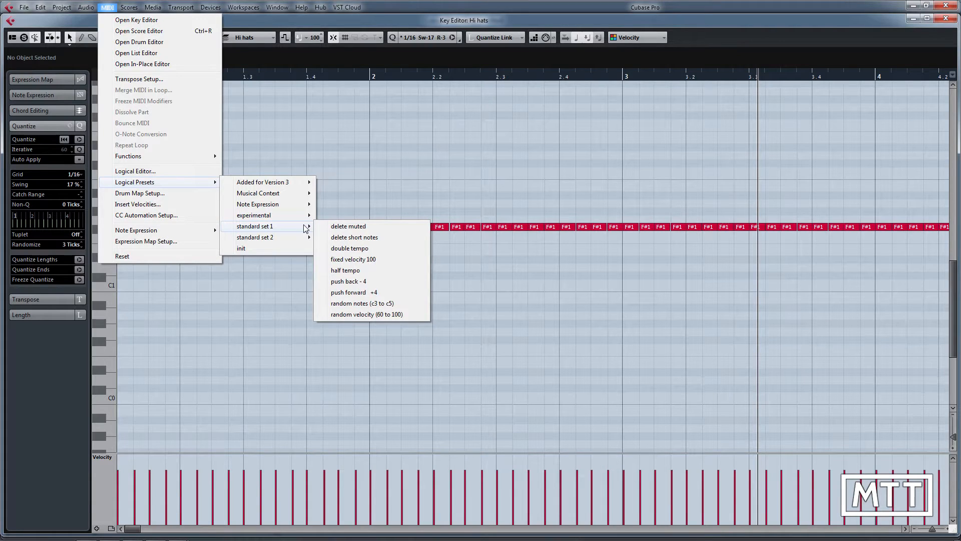
left_click(377, 315)
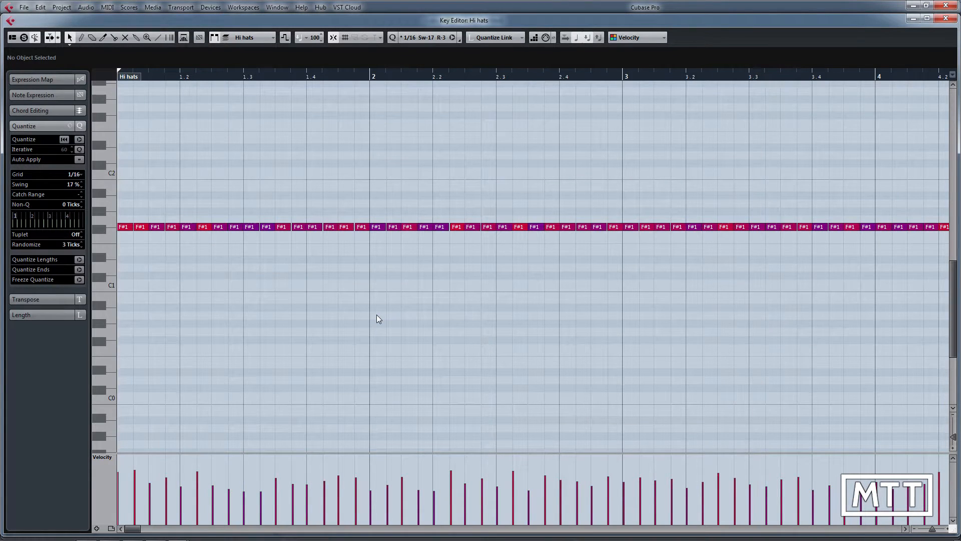
Step: Show all four bars in the Key Editor and play back the pattern with its randomized velocities
key("g")
key("g")
key("g")
key("g")
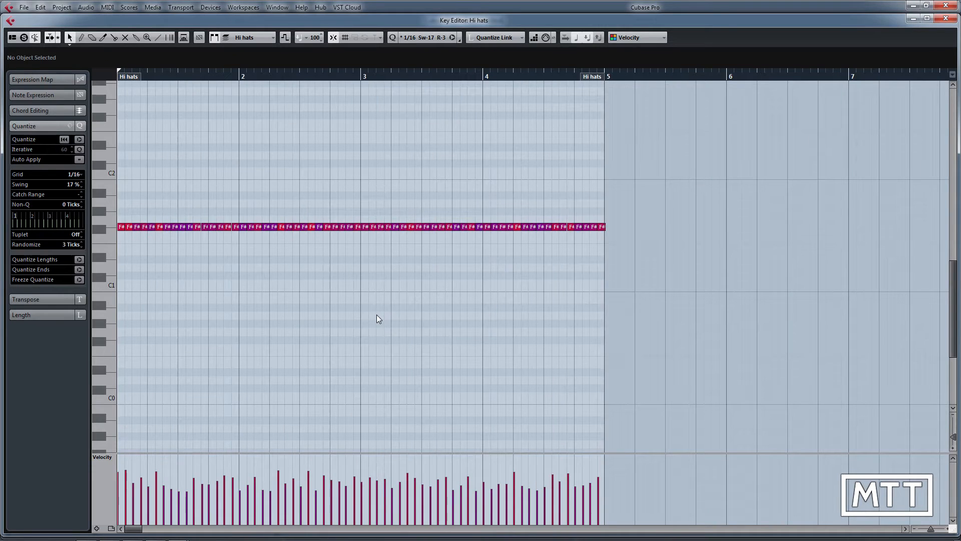
key("space")
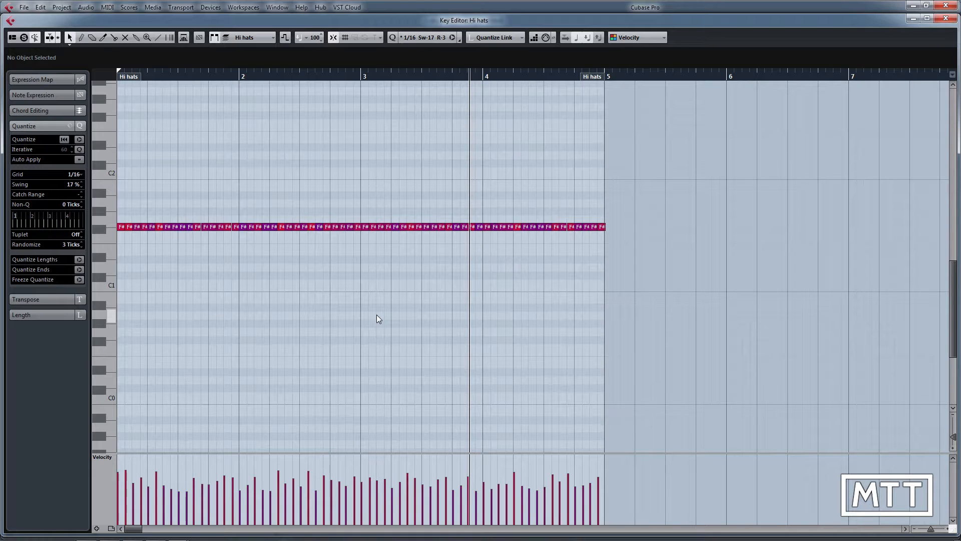
Step: Select all hi-hat notes, compress their velocity range, and raise the overall level so the first note's velocity is 101
key("ctrl+a")
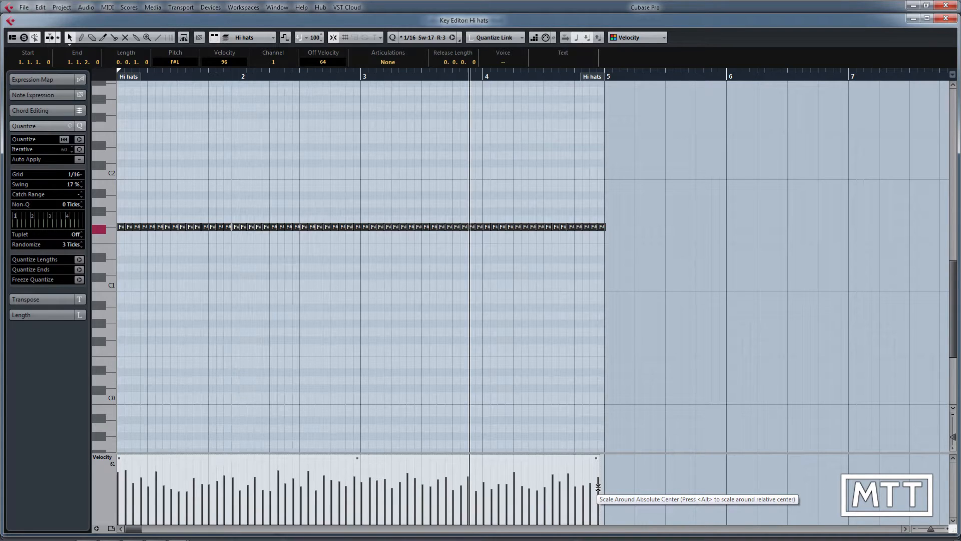
left_click_drag(598, 486, 600, 526)
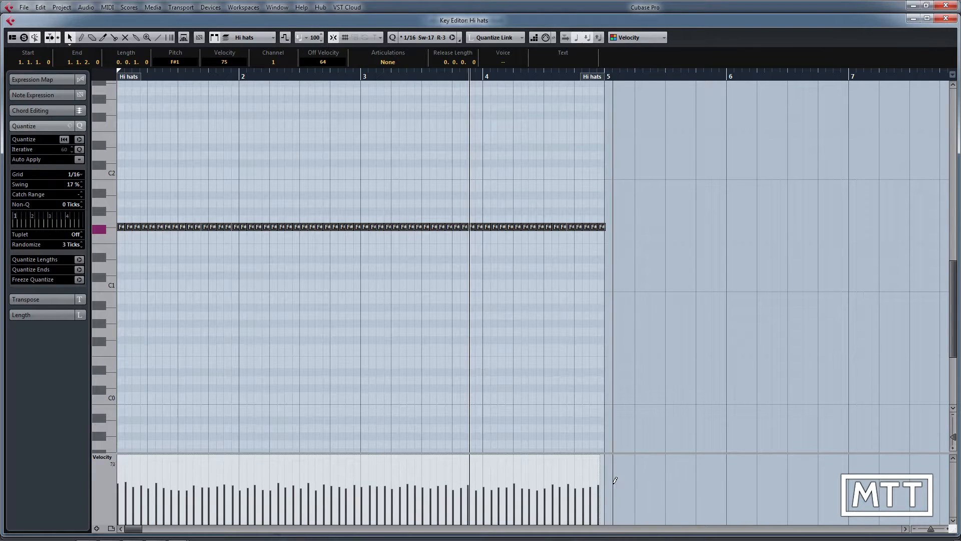
mouse_move(597, 490)
left_mouse_down()
mouse_move(599, 524)
mouse_move(614, 424)
mouse_move(610, 510)
mouse_move(612, 478)
mouse_move(610, 503)
mouse_move(607, 494)
left_mouse_up()
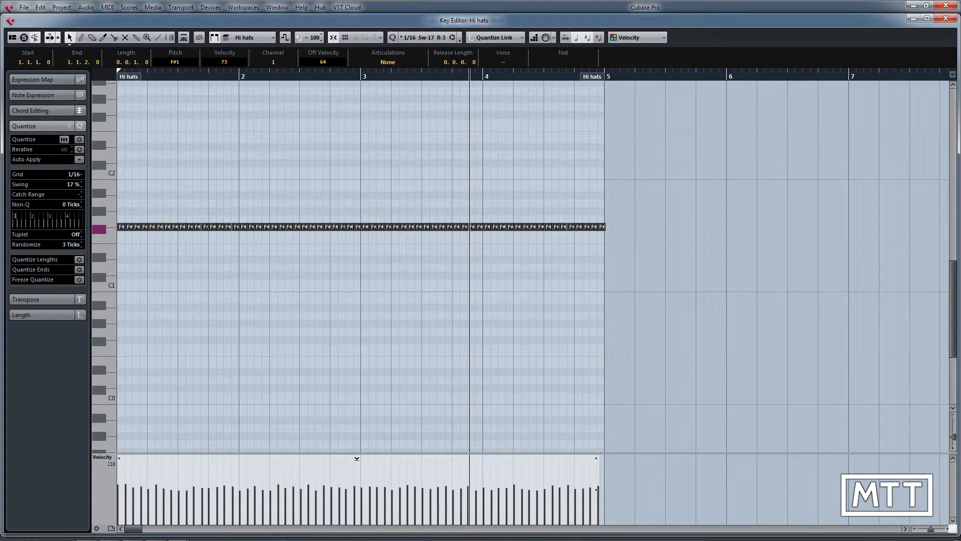
mouse_move(359, 458)
left_mouse_down()
mouse_move(361, 432)
mouse_move(355, 464)
mouse_move(361, 440)
left_mouse_up()
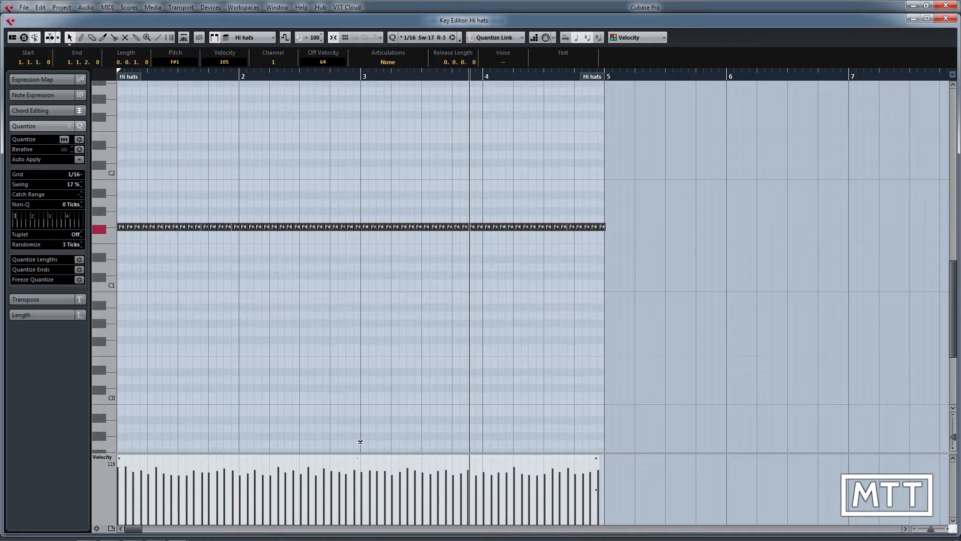
left_click_drag(596, 490, 597, 514)
left_click_drag(359, 458, 362, 450)
Step: Return the cursor to the project start, play back the pattern with the compressed velocities, and deselect all notes
key("KP_Decimal")
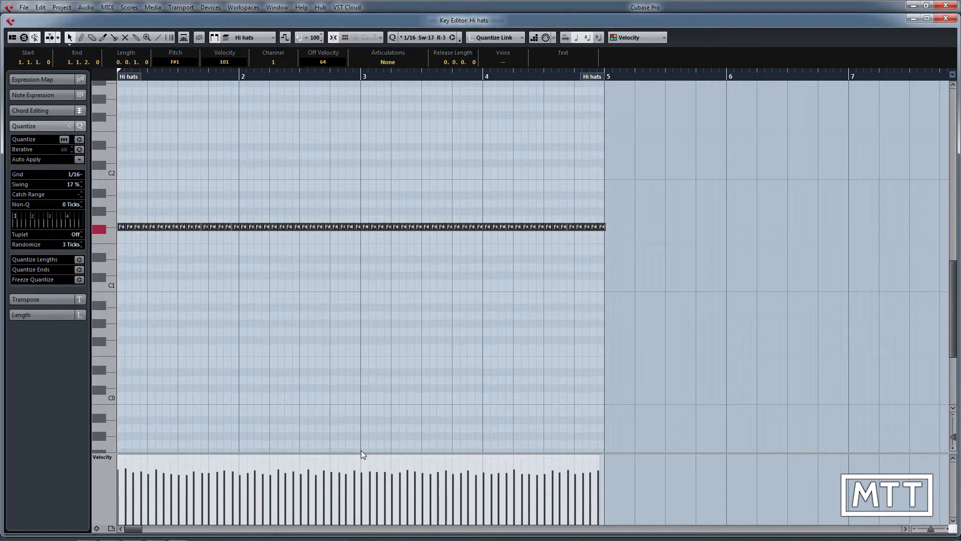
key("space")
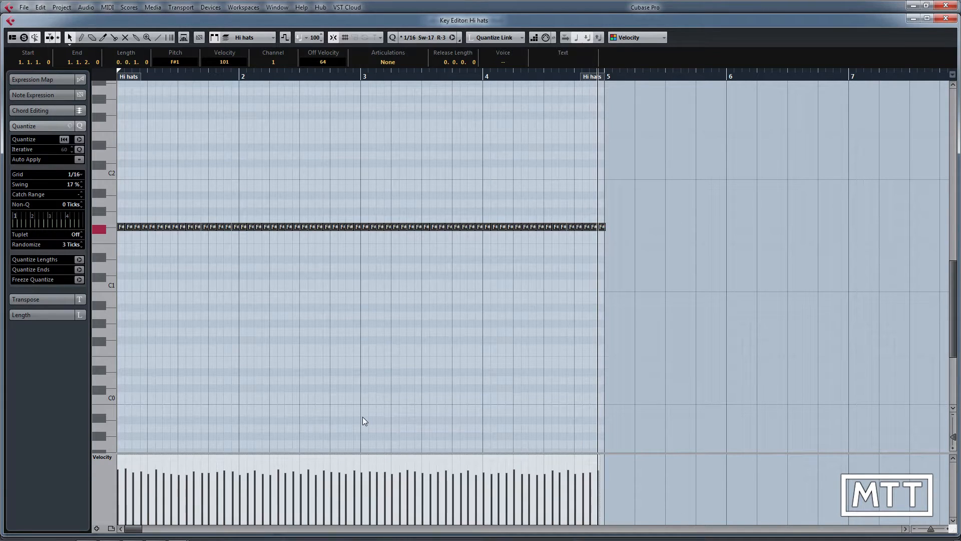
left_click(348, 385)
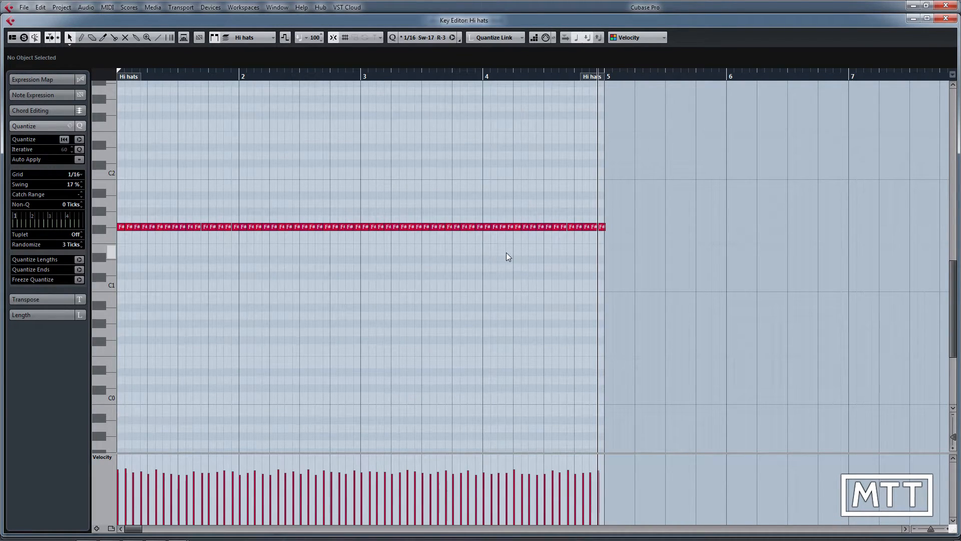
left_click(121, 227)
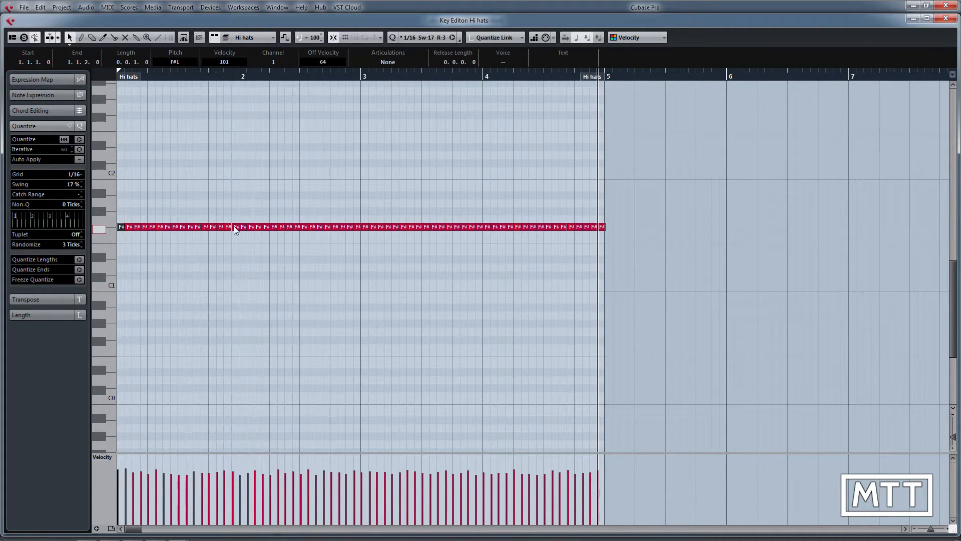
left_click(152, 227, "shift")
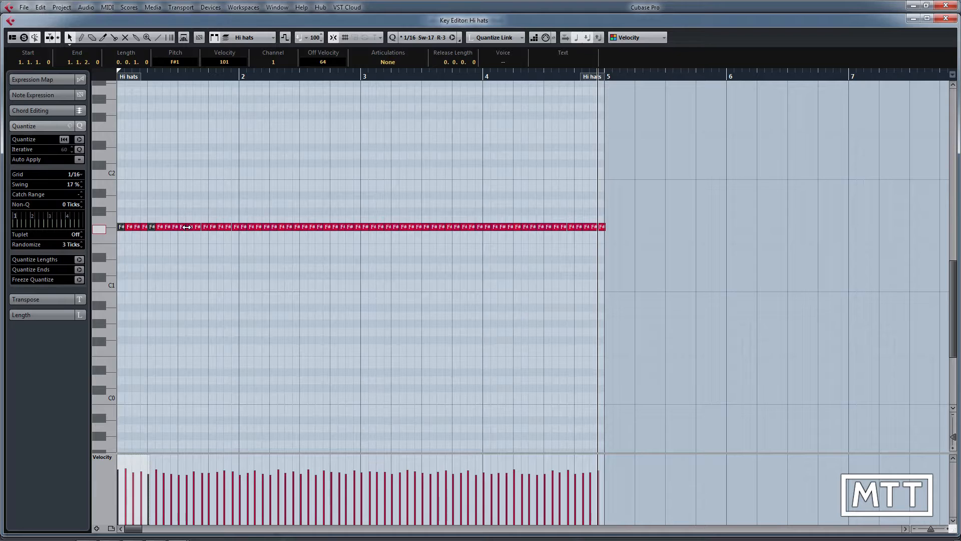
left_click(182, 227, "shift")
left_click(213, 227, "shift")
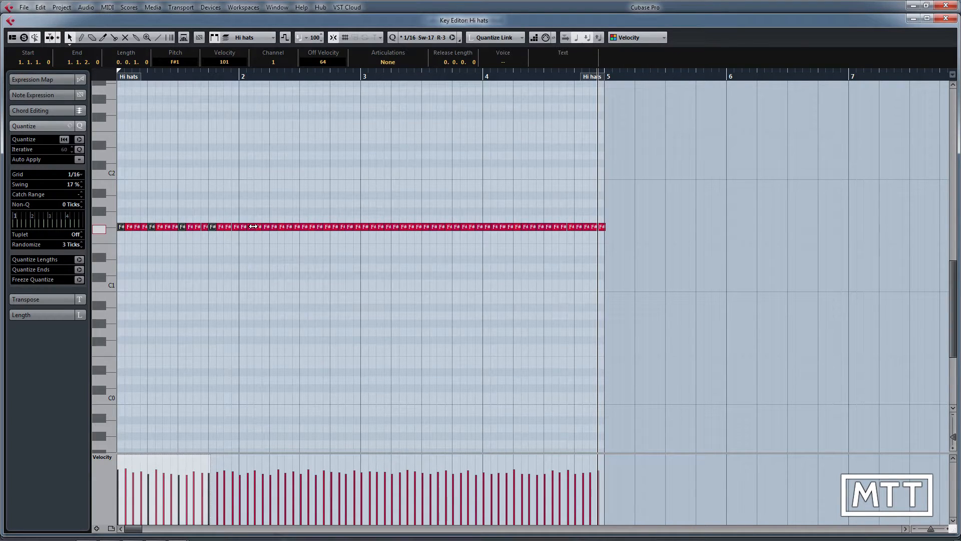
left_click(243, 227, "shift")
Step: Raise the velocity of the hi-hat notes on each beat from bar 2 beat 3 to bar 4 beat 1, the first to 98, and play back
left_click(303, 227)
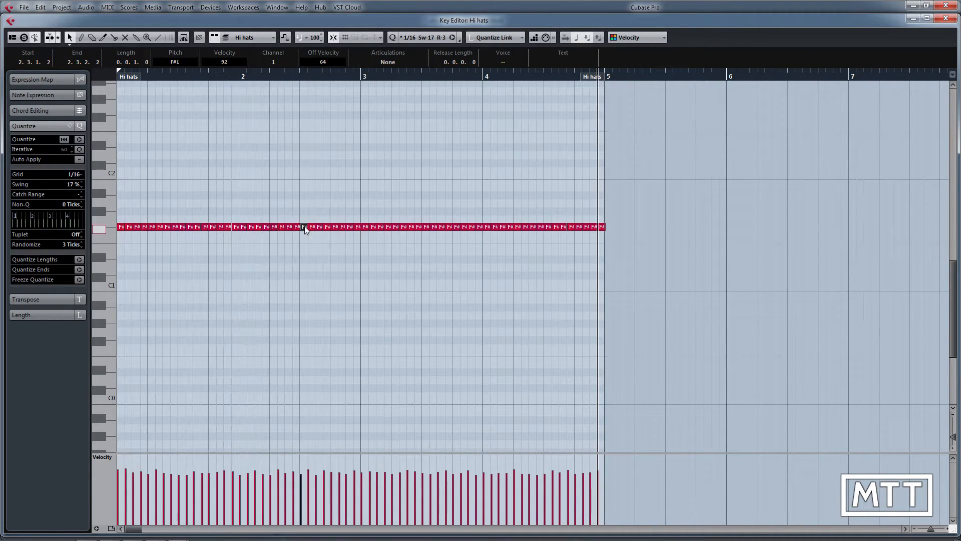
left_click(336, 227, "shift")
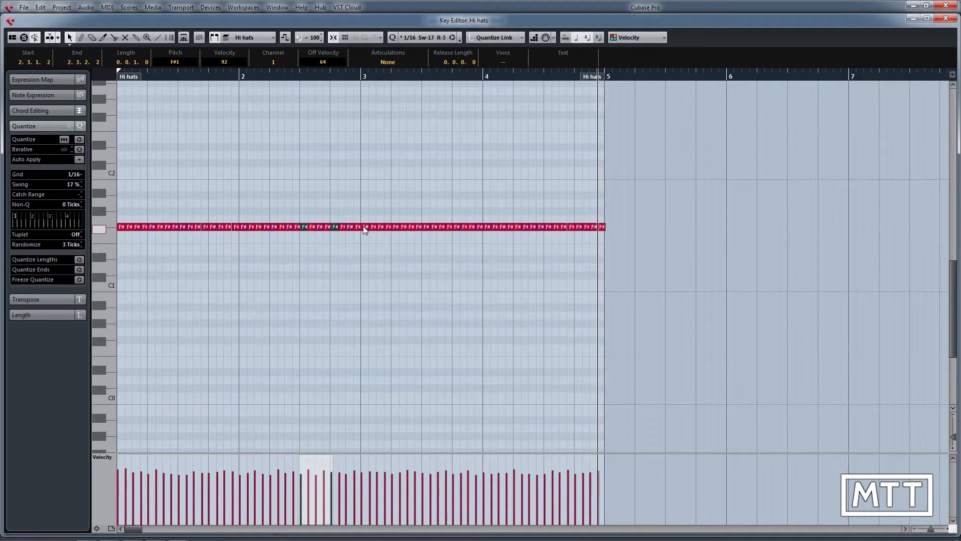
left_click(366, 227, "shift")
left_click(396, 228, "shift")
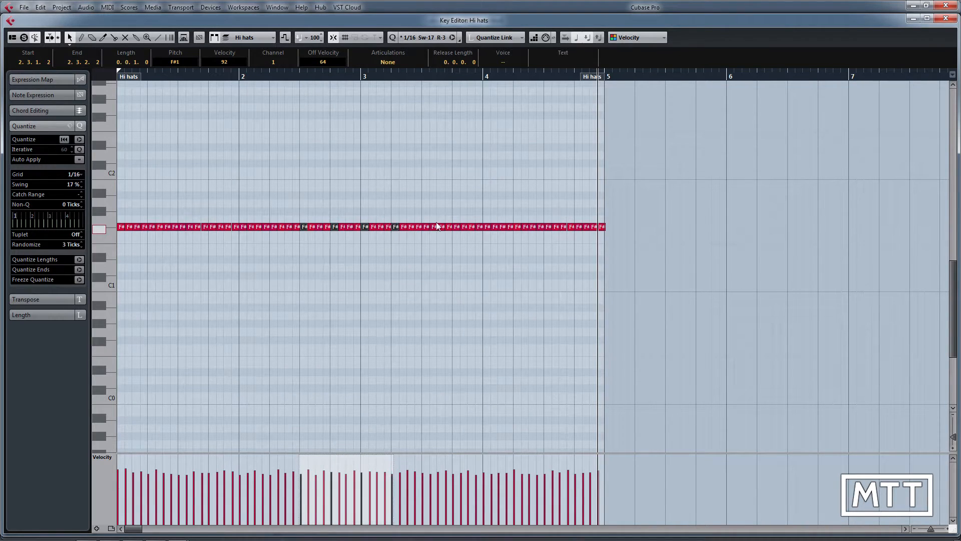
left_click(426, 226, "shift")
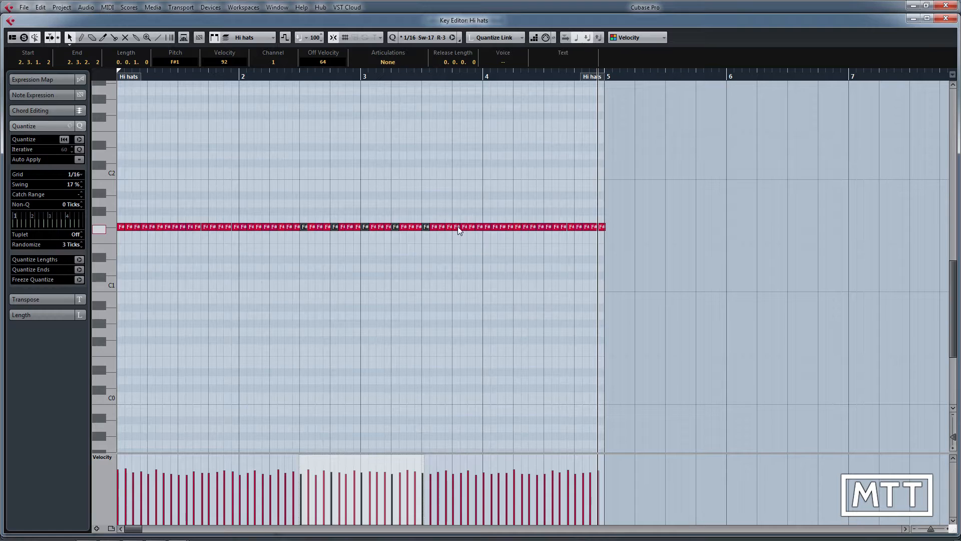
left_click(456, 226, "shift")
left_click(487, 227, "shift")
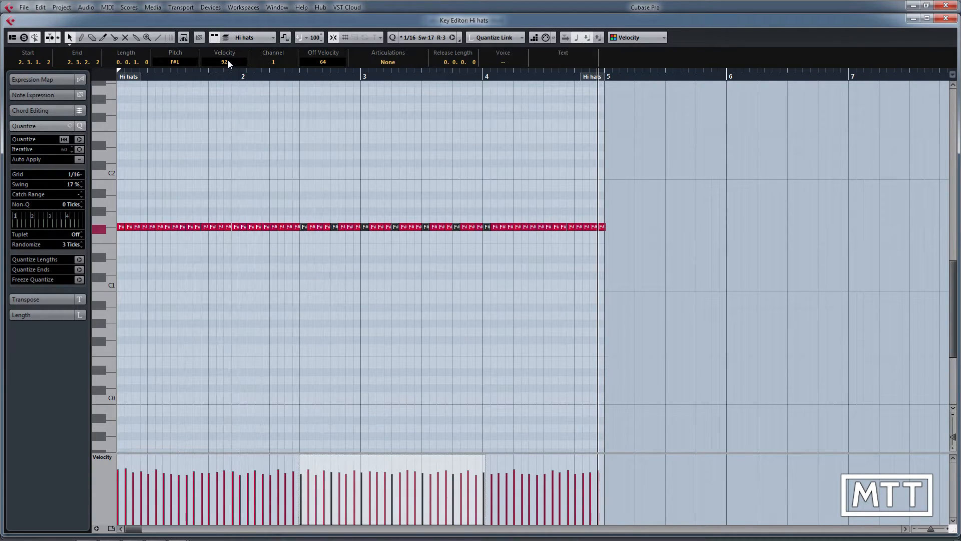
mouse_move(228, 63)
left_mouse_down()
mouse_move(236, 27)
mouse_move(228, 47)
left_mouse_up()
left_click_drag(221, 93, 223, 86)
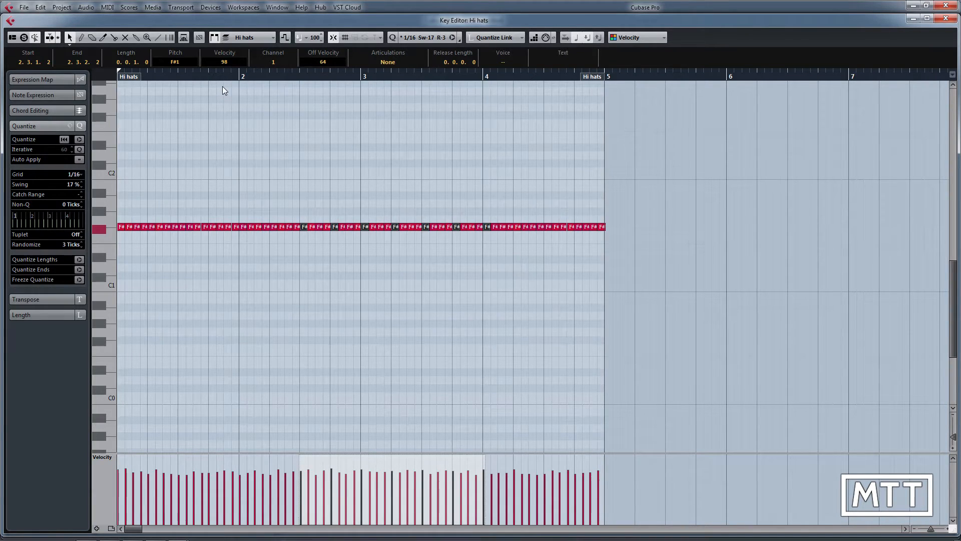
key("space")
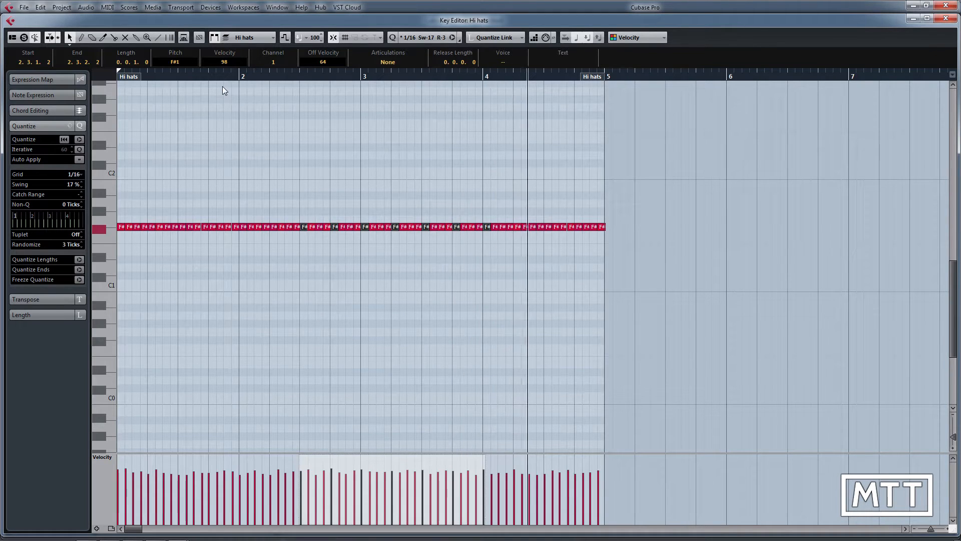
key("Return")
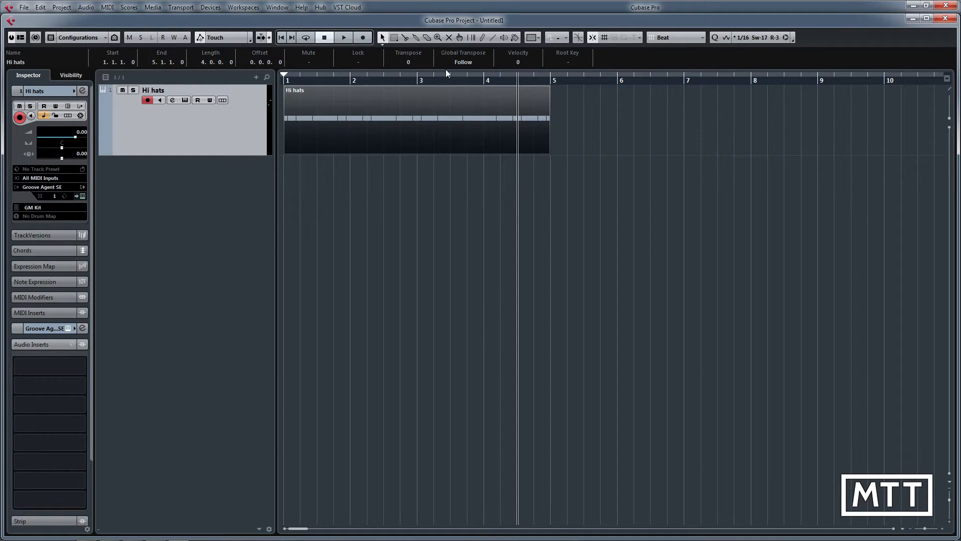
Step: Draw an empty one-bar MIDI part at bar 6 on the Hi hats track
right_click(631, 126)
left_click(739, 126)
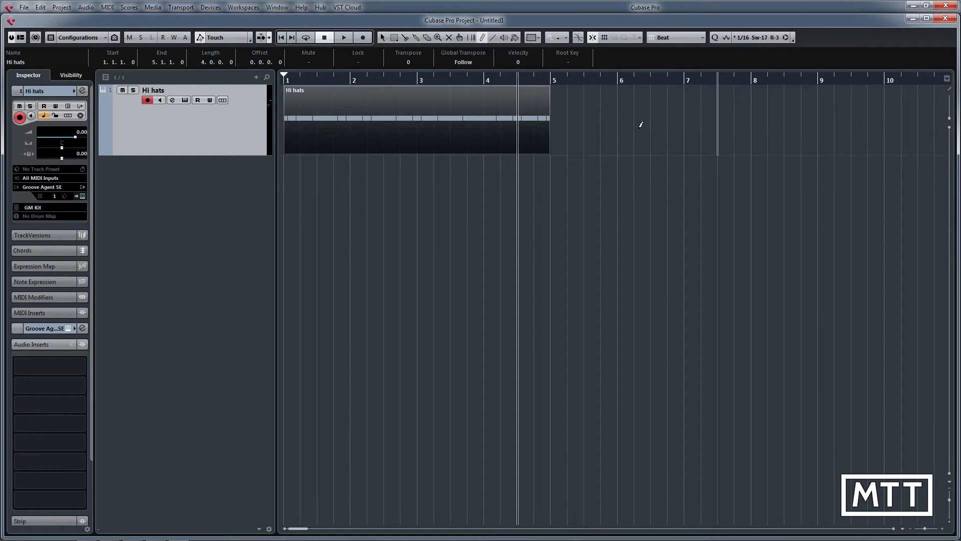
left_click_drag(622, 125, 684, 128)
key("1")
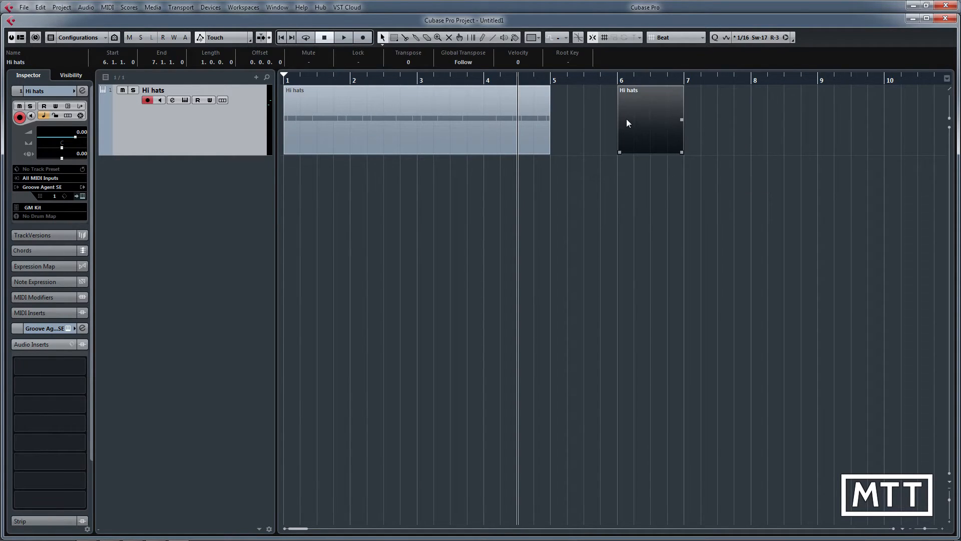
Step: Add a single F#1 note lasting the whole bar to the new part and set the locators around that part
double_click(626, 120)
scroll(128, 324, "down", 6)
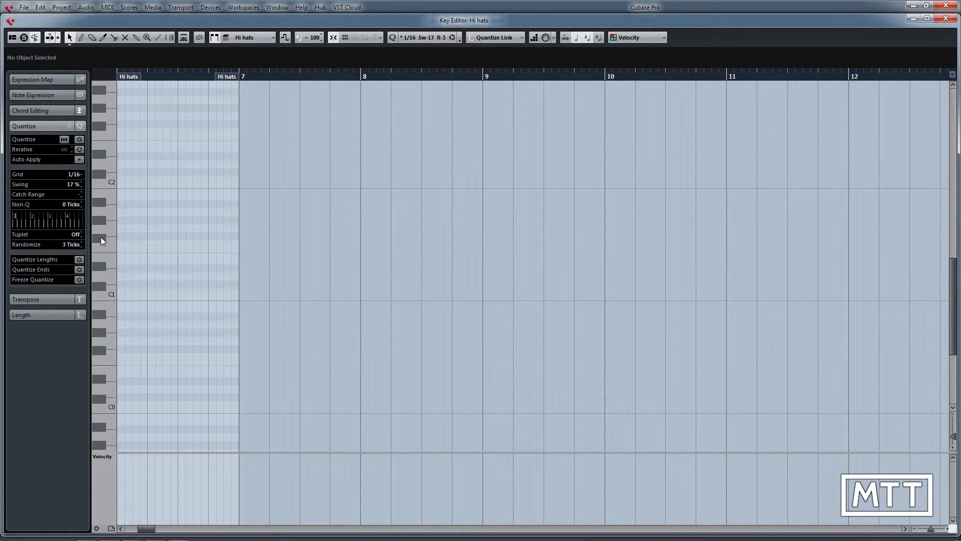
right_click(146, 235)
left_click(158, 236)
left_click_drag(120, 235, 241, 236)
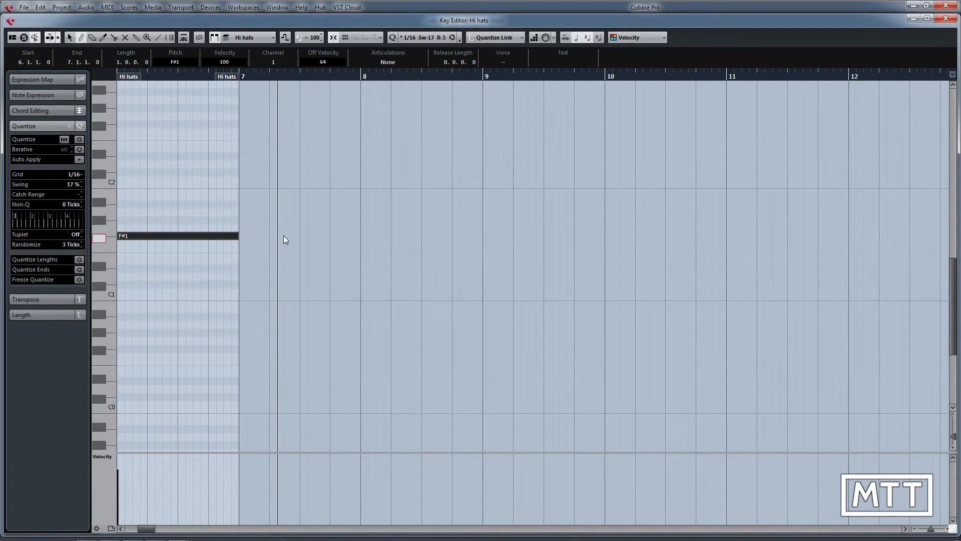
key("Return")
key("p")
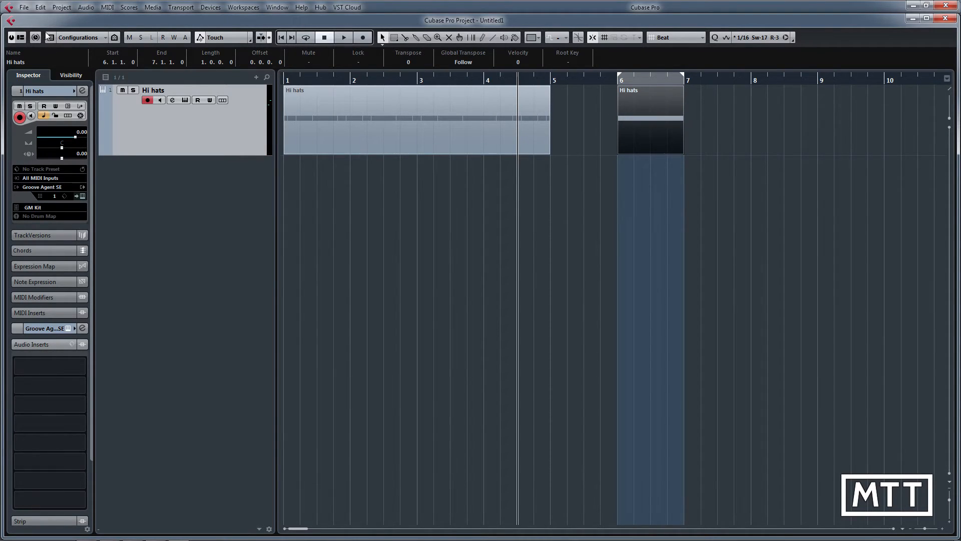
Step: Set up an audio mixdown export of the located bar with the file name "Hat Sample"
left_click(23, 7)
mouse_move(93, 167)
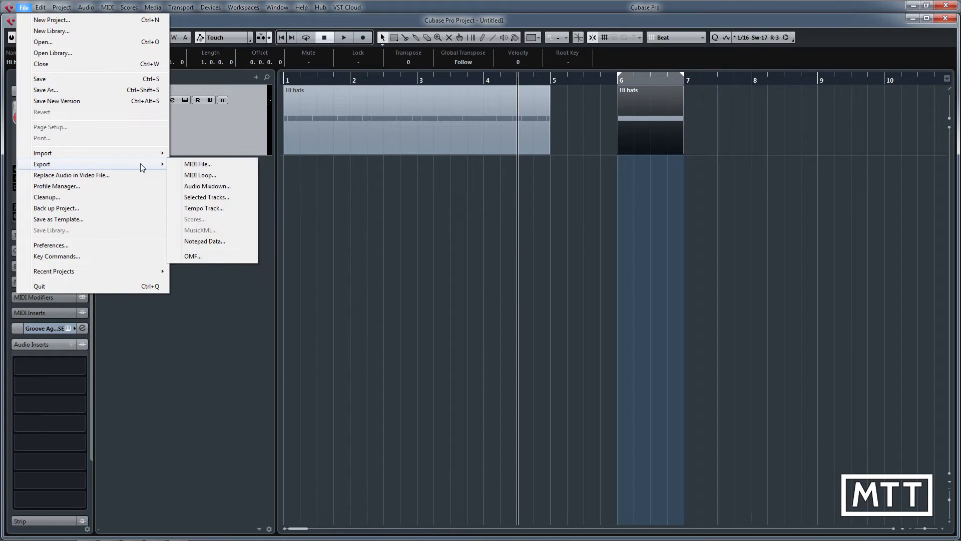
left_click(208, 186)
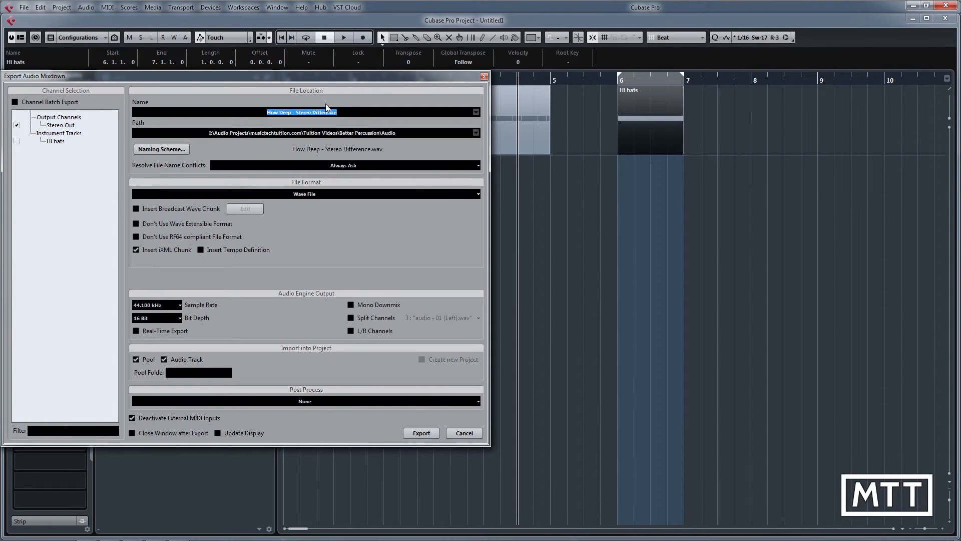
left_click_drag(332, 76, 429, 100)
left_click(572, 157)
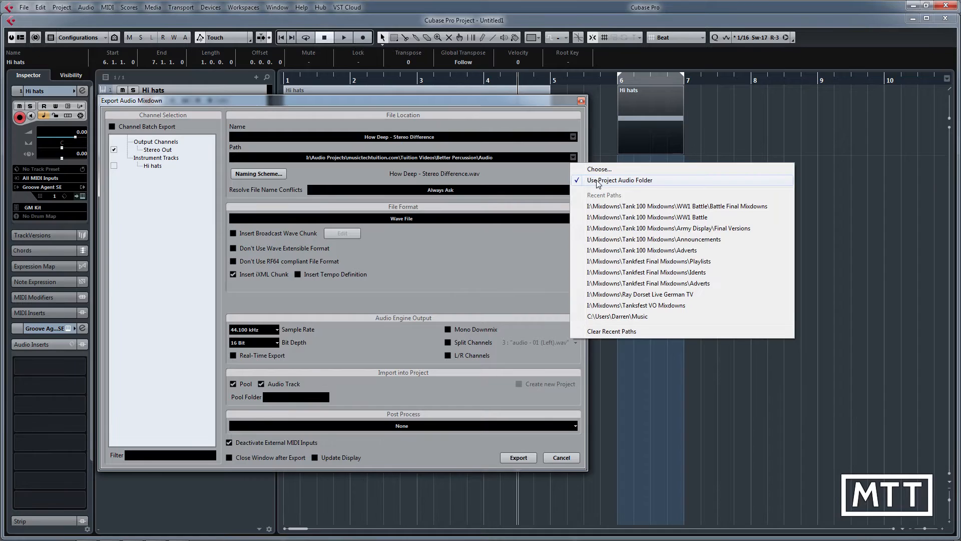
left_click(443, 138)
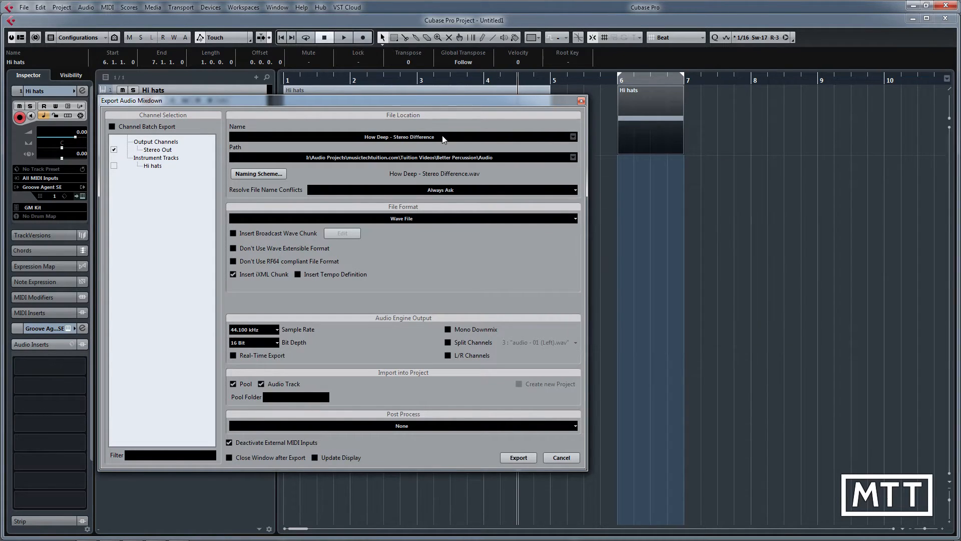
left_click(442, 139)
type("Hat Sample")
Step: Export the mixdown as a 44.100 kHz, 16 Bit wave file and import it into the project on an audio track
left_click(278, 330)
left_click(265, 338)
left_click(515, 458)
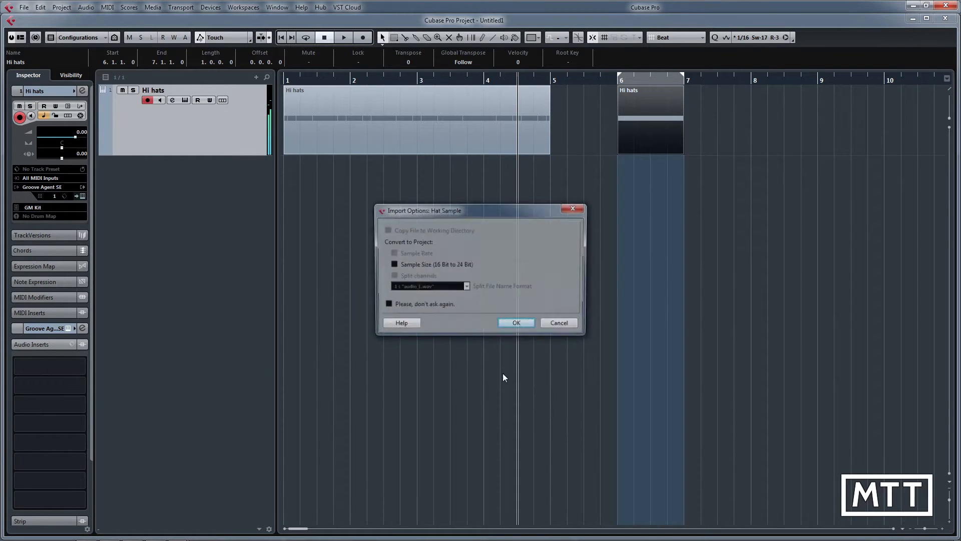
left_click(523, 324)
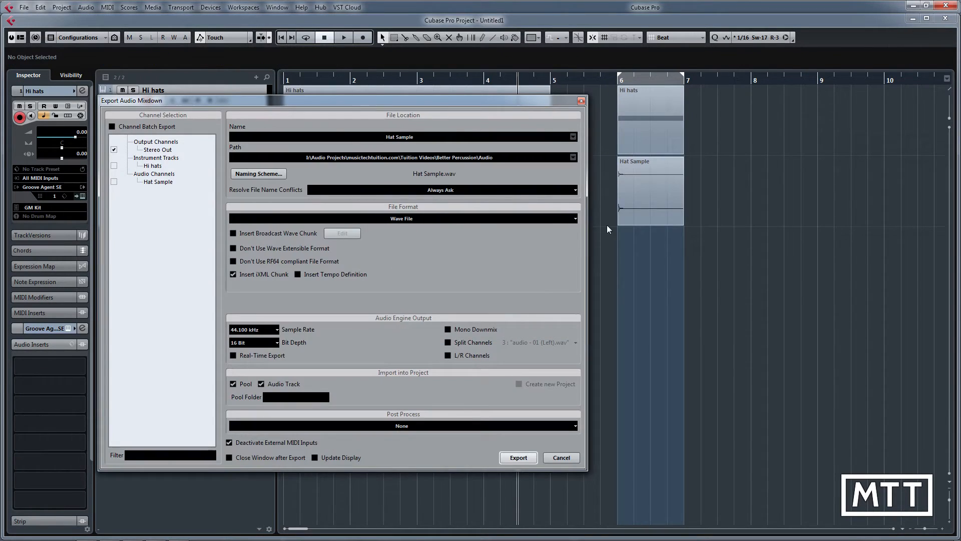
left_click(581, 101)
Step: Normalize the Hat Sample audio event to a maximum of 0.00 dB
left_click(650, 198)
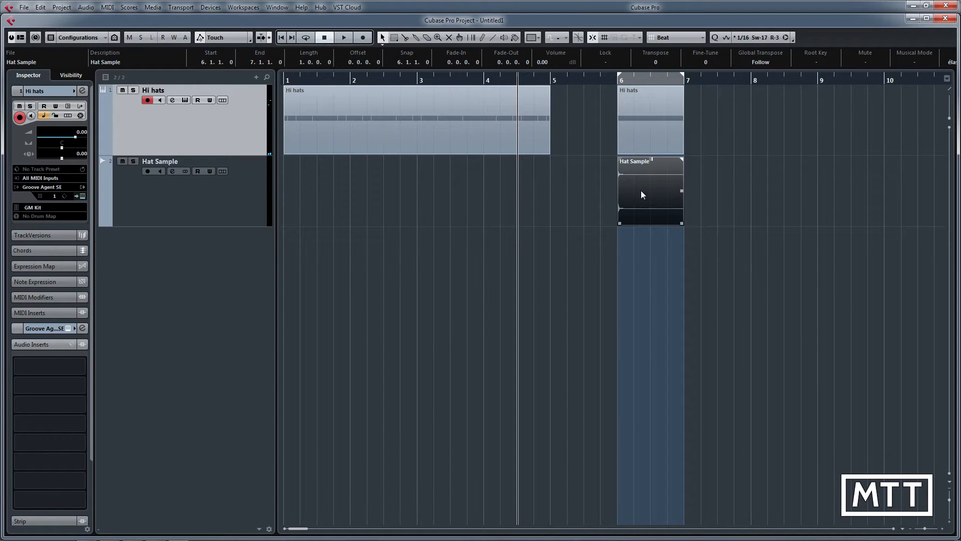
right_click(642, 193)
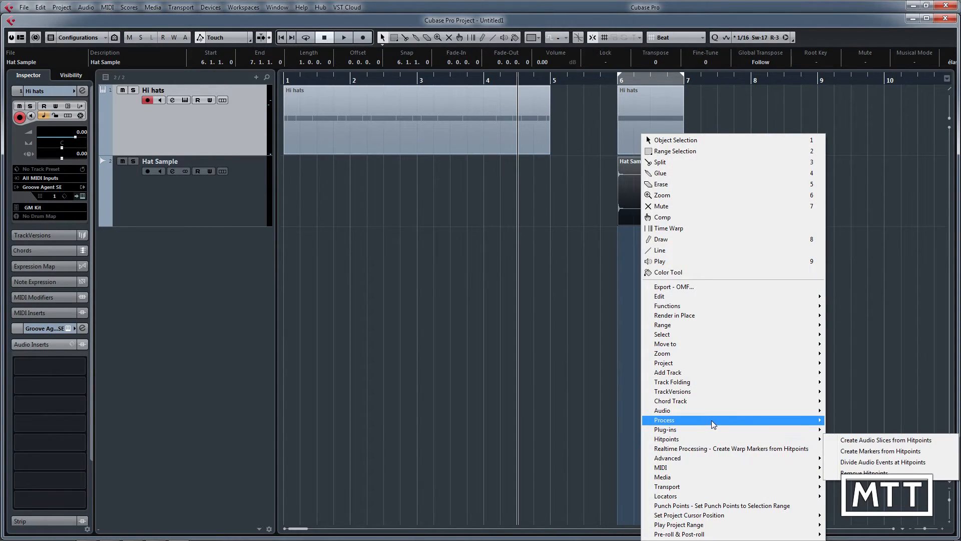
mouse_move(713, 424)
left_click(865, 332)
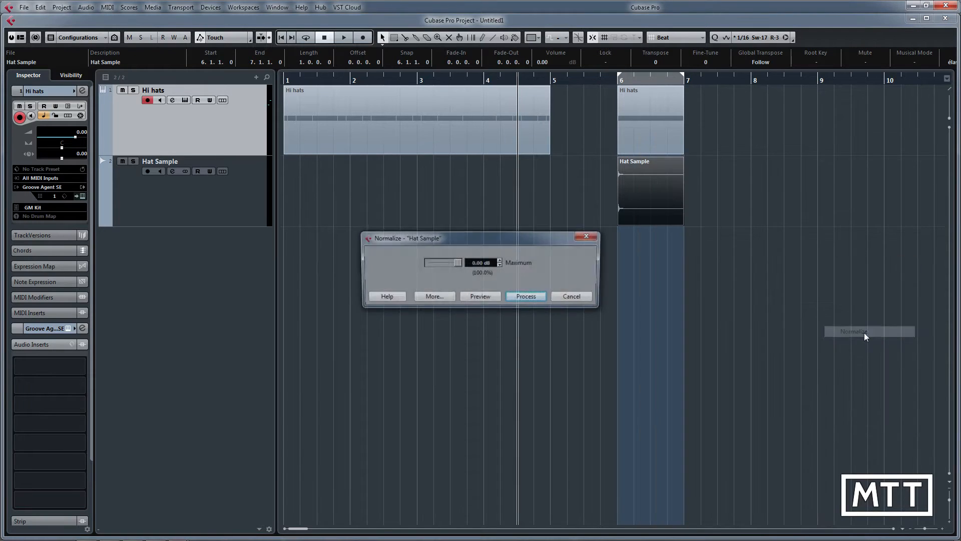
left_click(529, 298)
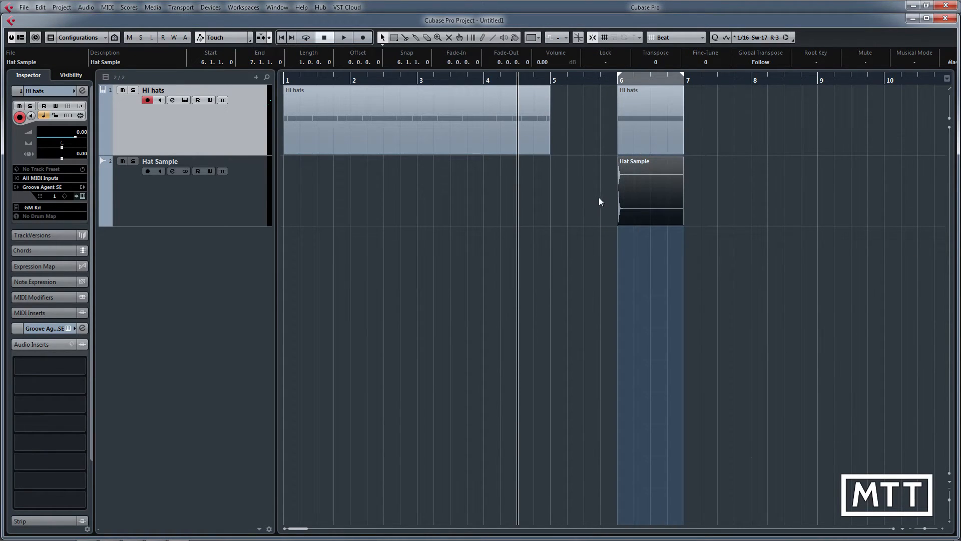
Step: Solo the Hat Sample track and play back the normalized sample from bar 6
left_click(133, 161)
left_click(611, 81)
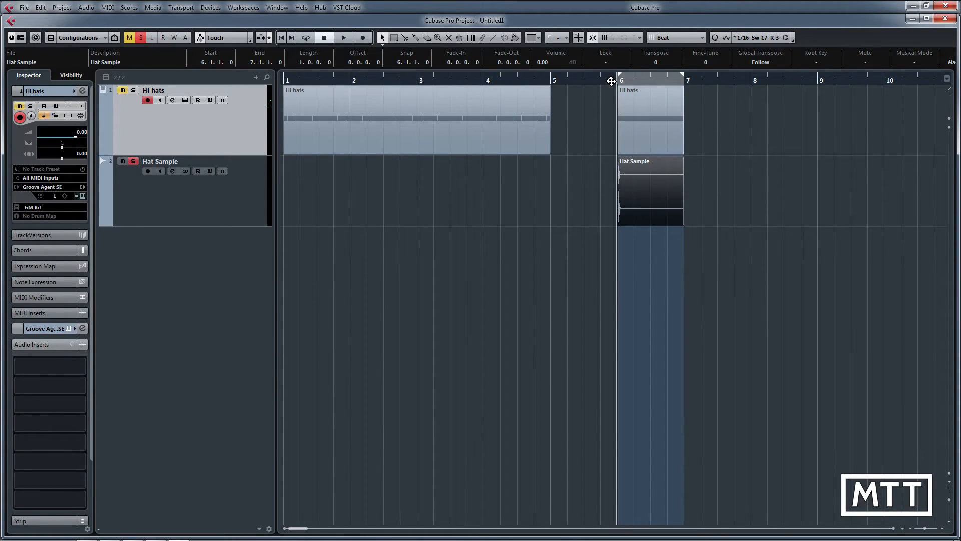
key("space")
key("space")
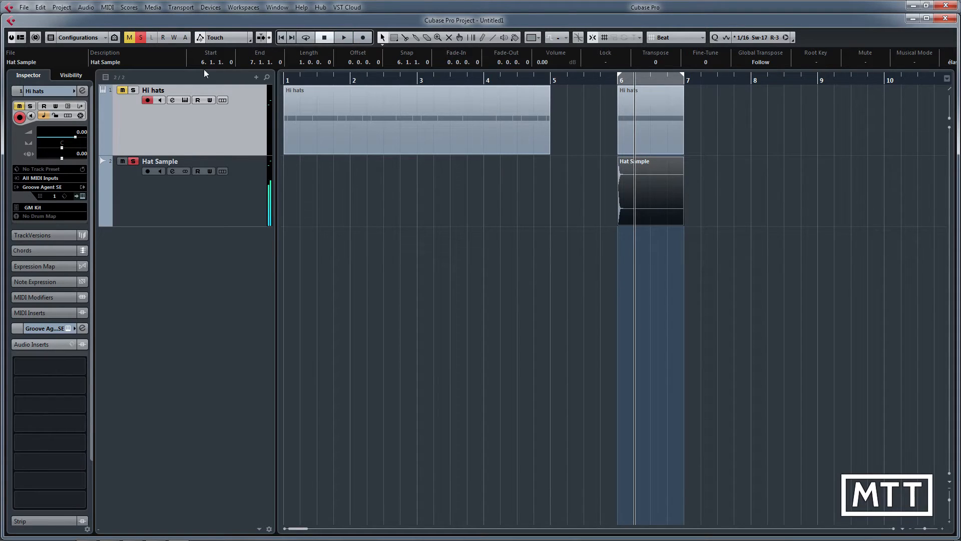
Step: Export the soloed sample as an audio mixdown named "Hat Sample Final" without importing it into the pool or an audio track
left_click(23, 7)
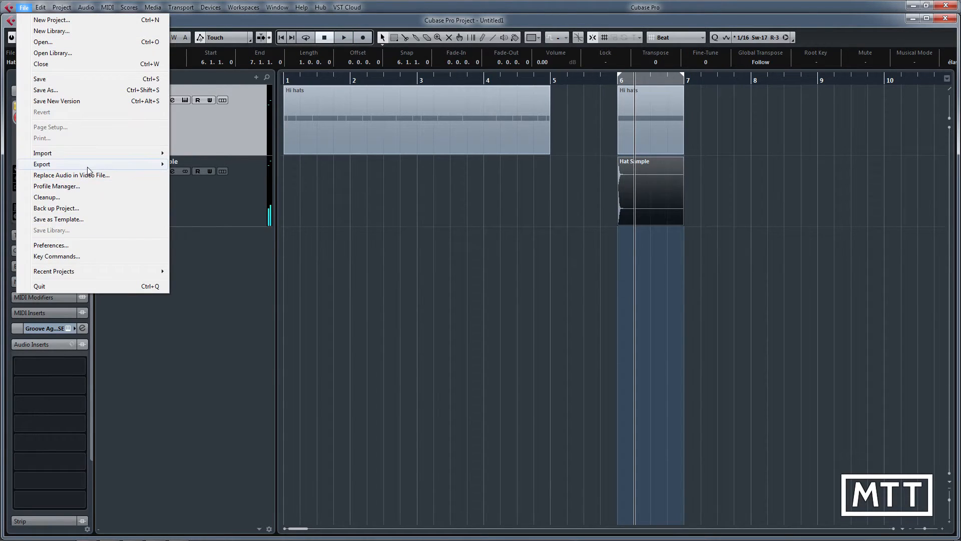
mouse_move(87, 170)
left_click(220, 187)
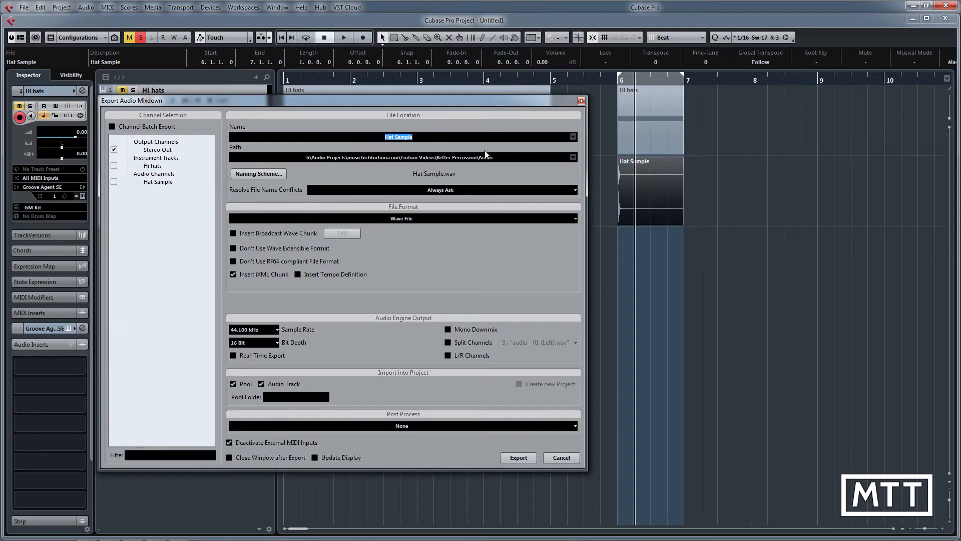
left_click(436, 137)
type("Final")
left_click(233, 384)
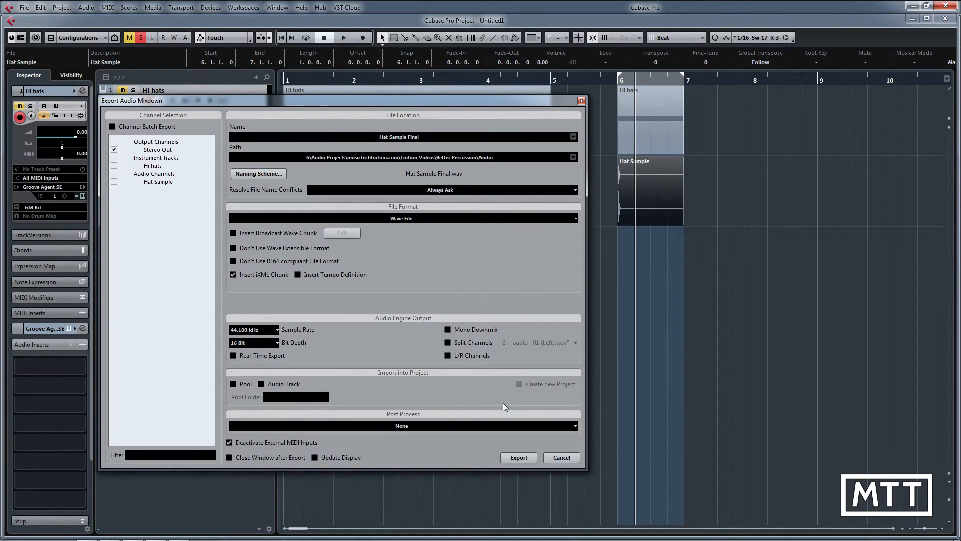
left_click(524, 457)
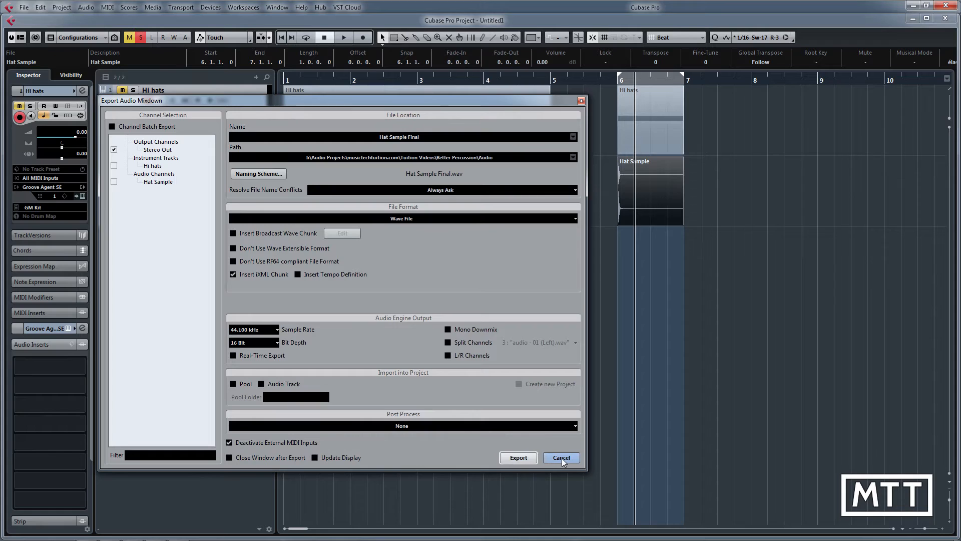
left_click(561, 457)
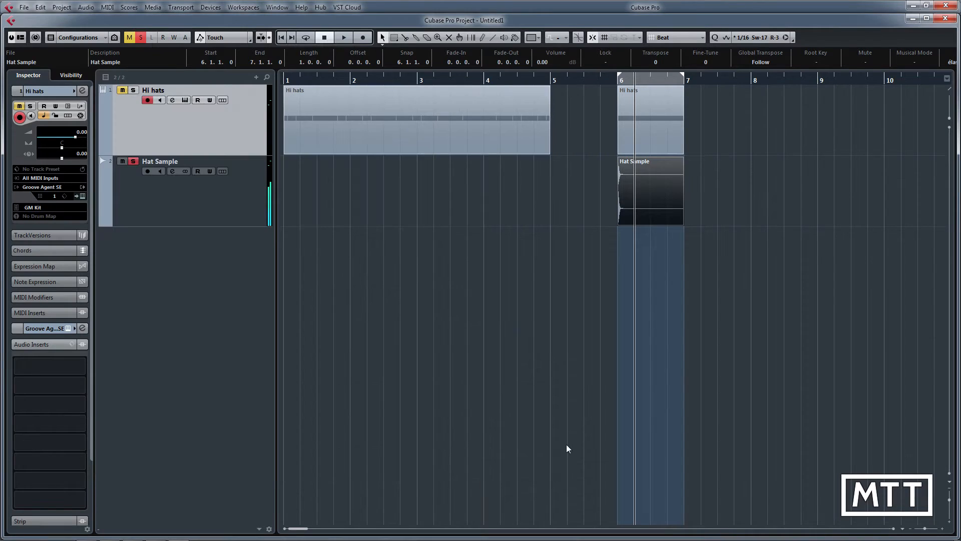
Step: Add an instrument track using the shortcircuit.64 sampler, routed to Stereo Out
right_click(171, 250)
left_click(210, 265)
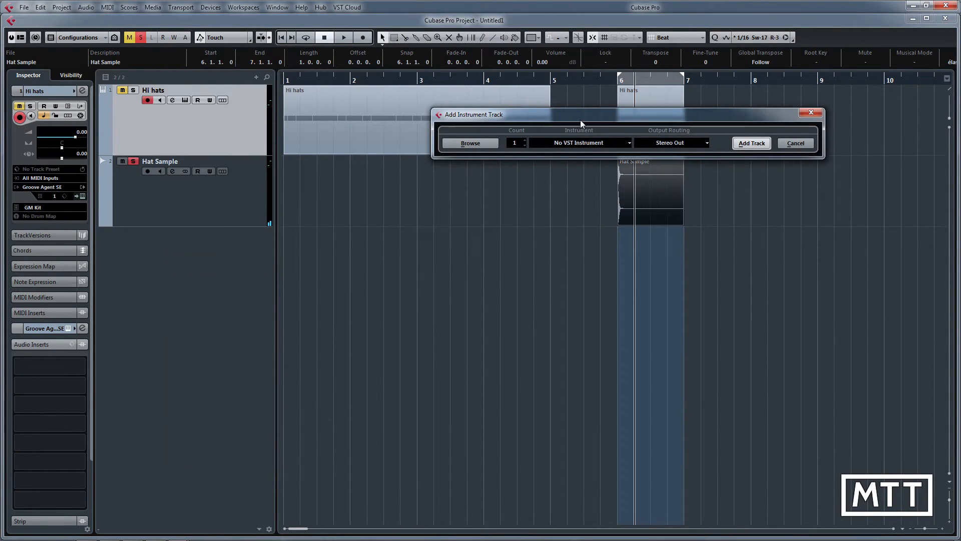
left_click_drag(581, 124, 491, 138)
left_click(500, 159)
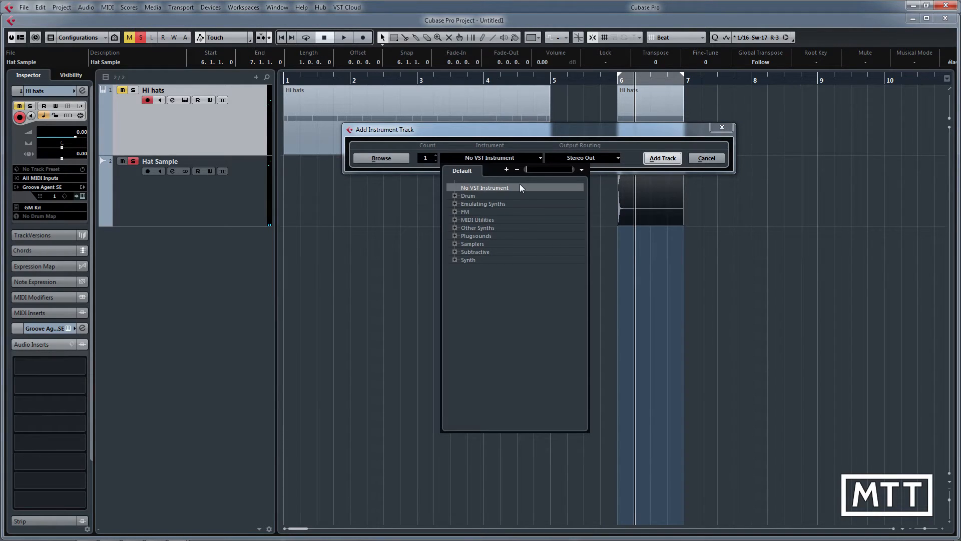
type("sho")
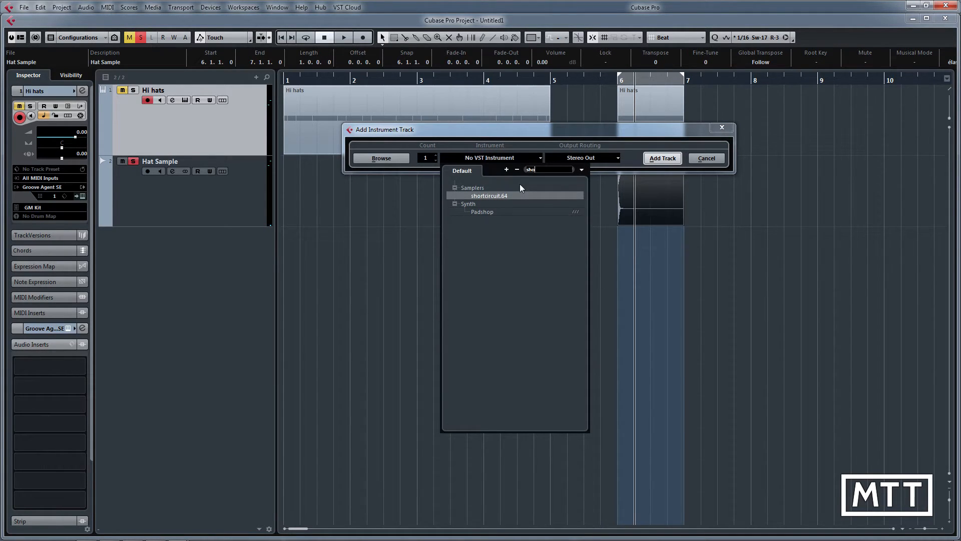
left_click(491, 197)
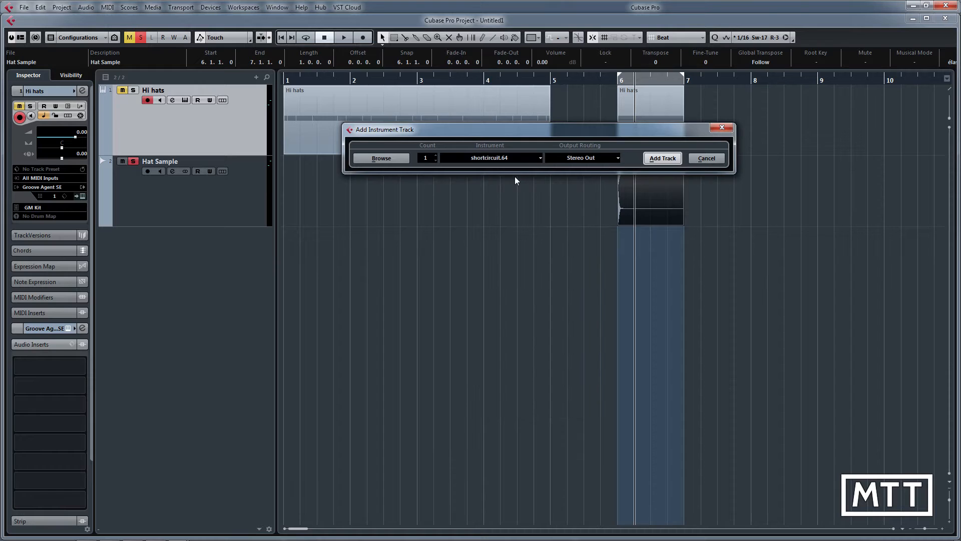
left_click(650, 159)
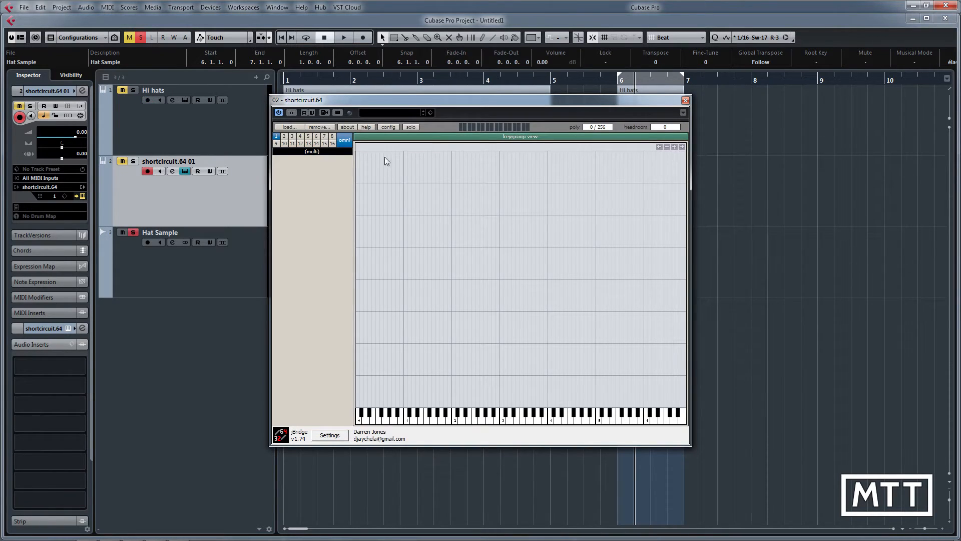
Step: Load Hat Sample Final.wav into shortcircuit.64 from the Audio folder of the Better Percussion project in Tuition Videos
left_click(294, 127)
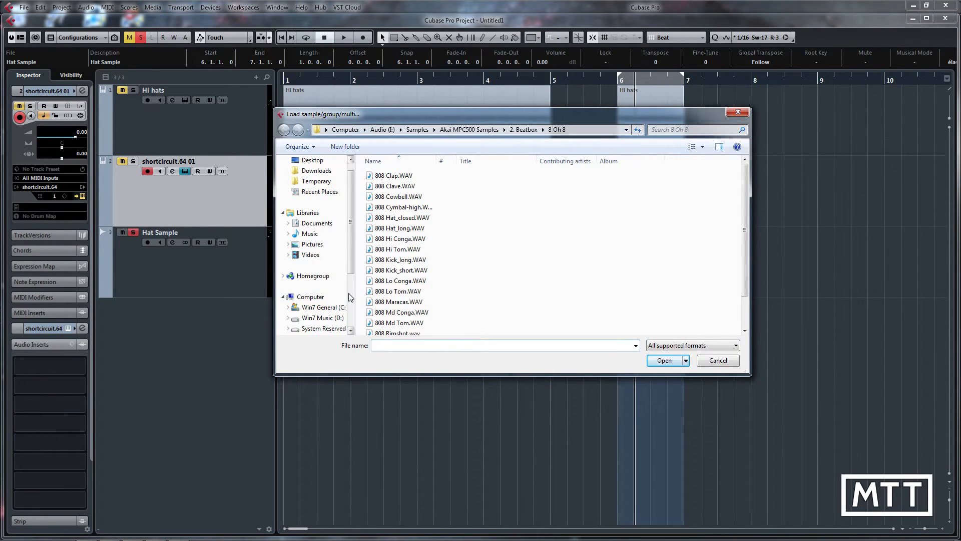
scroll(325, 299, "down", 1)
left_click(314, 307)
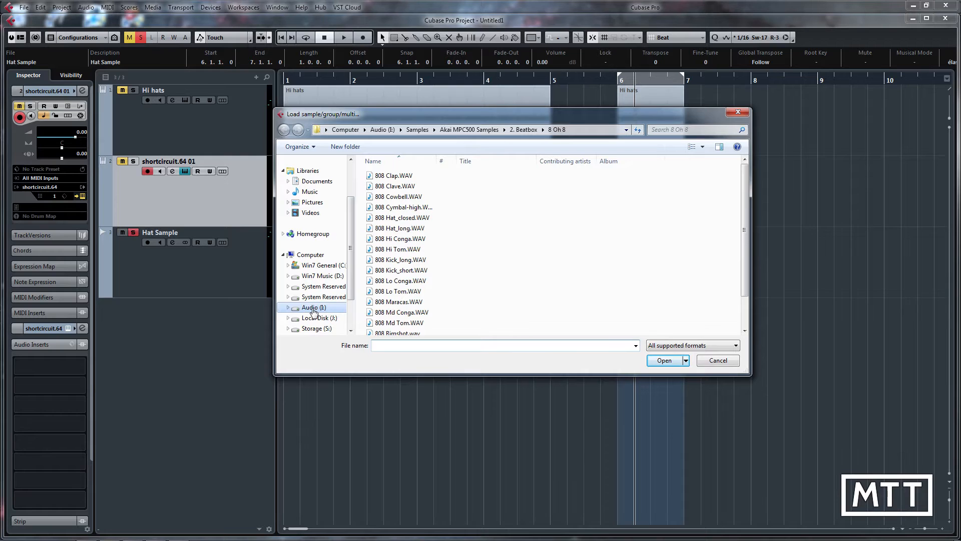
double_click(391, 187)
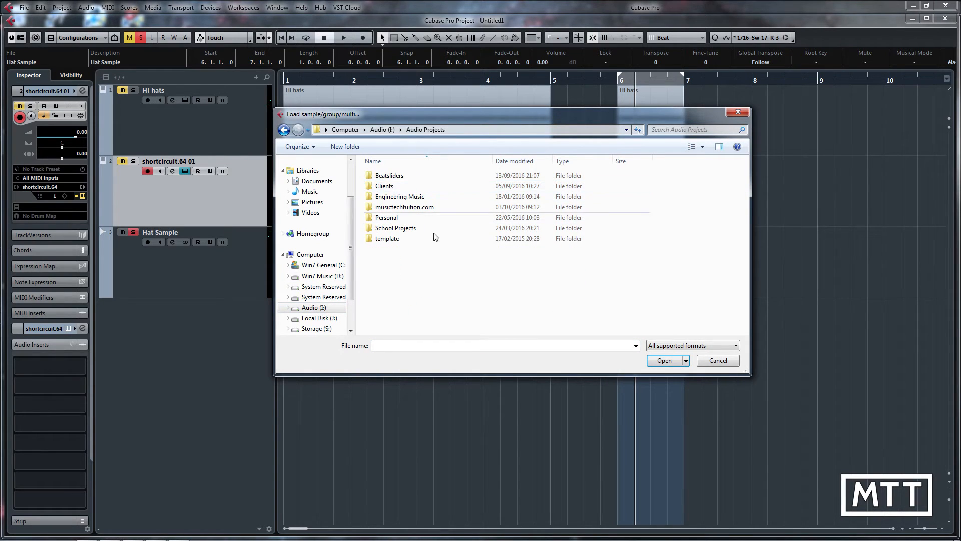
double_click(400, 207)
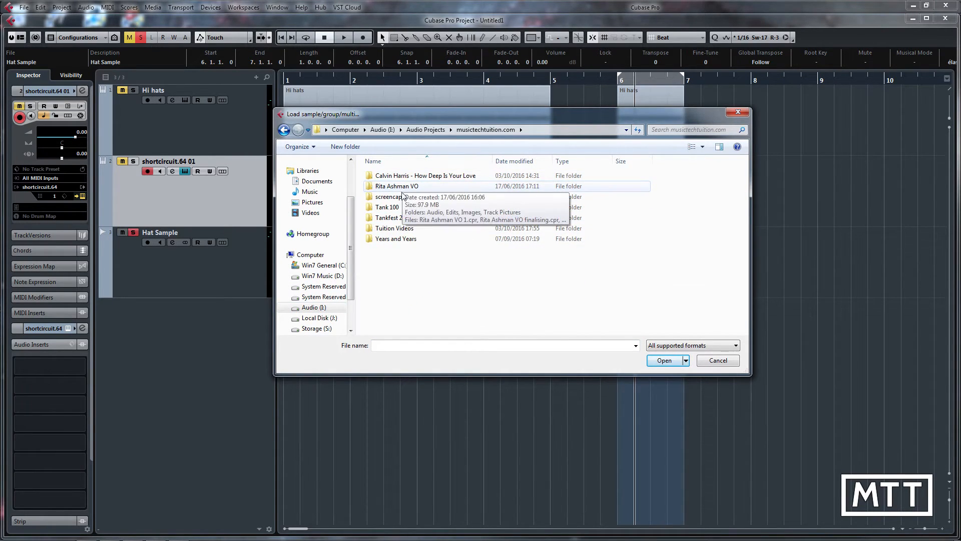
double_click(402, 227)
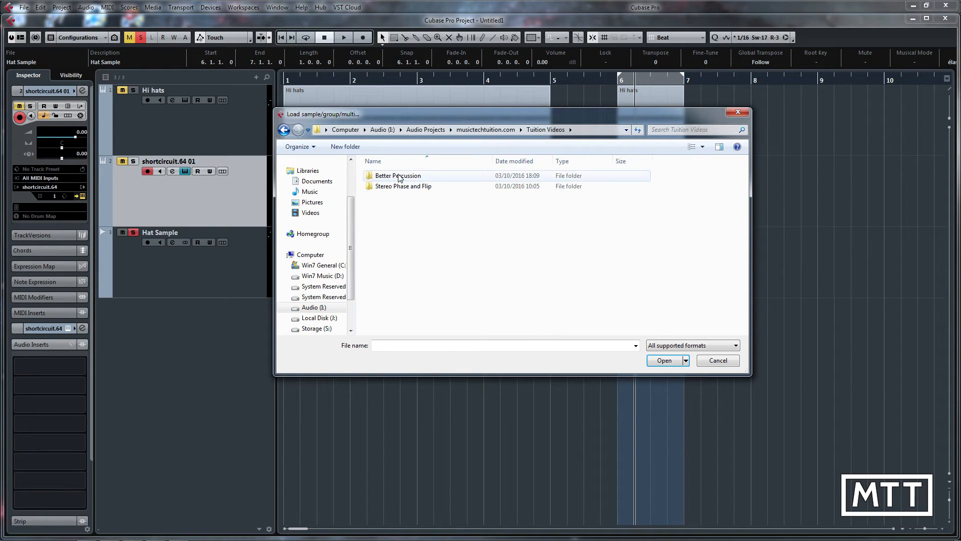
double_click(428, 176)
double_click(386, 178)
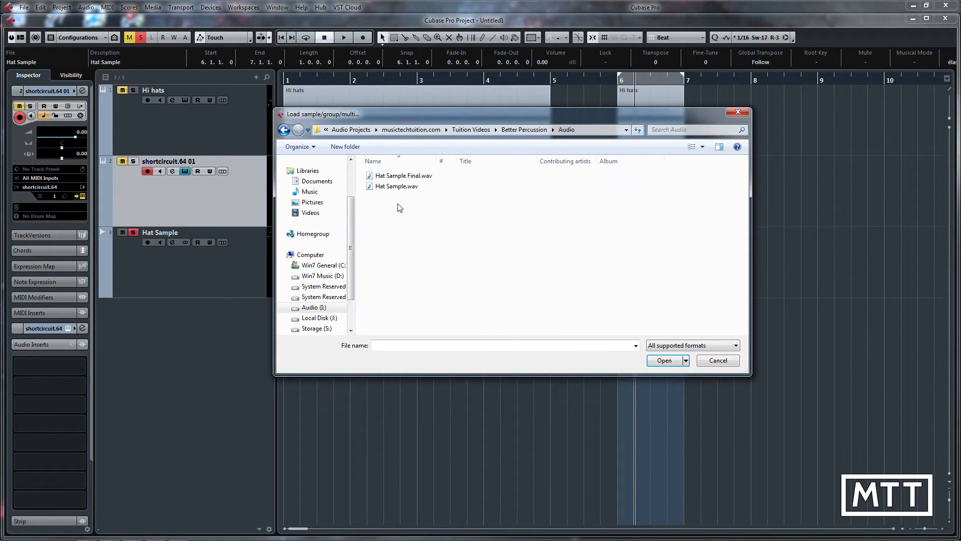
left_click(391, 176)
left_click(664, 361)
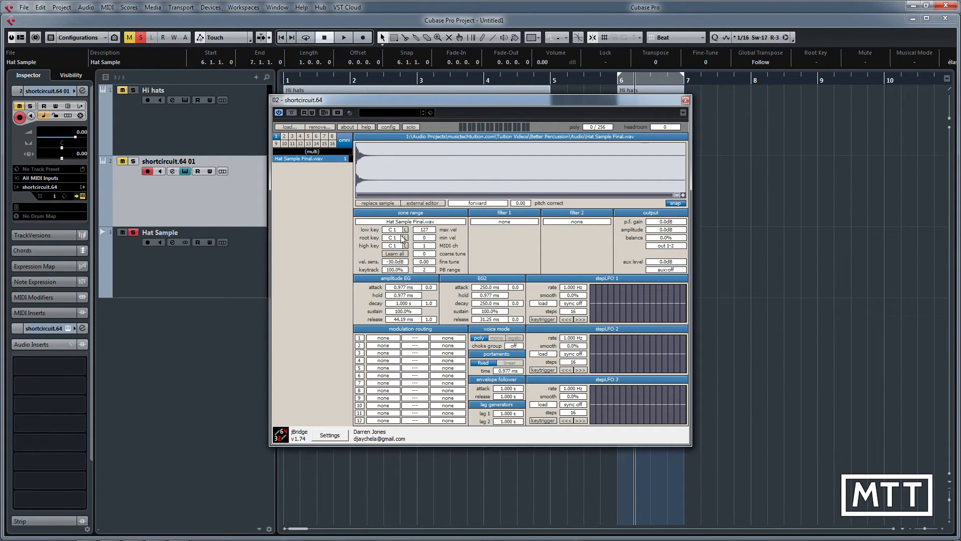
Step: Copy the four-bar Hi hats part onto the shortcircuit.64 01 track at bar 1 and solo that track
left_click_drag(470, 98, 737, 136)
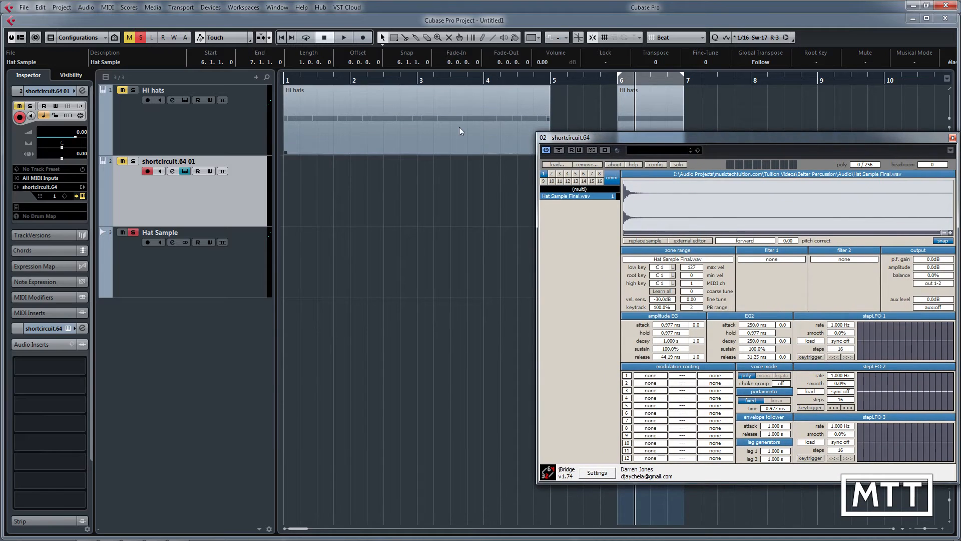
left_click_drag(411, 131, 383, 211)
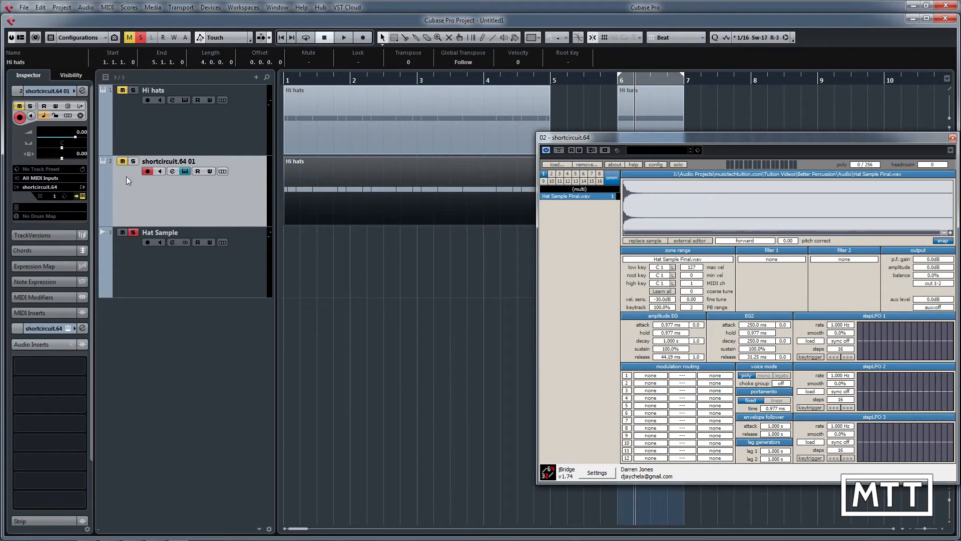
left_click(133, 161)
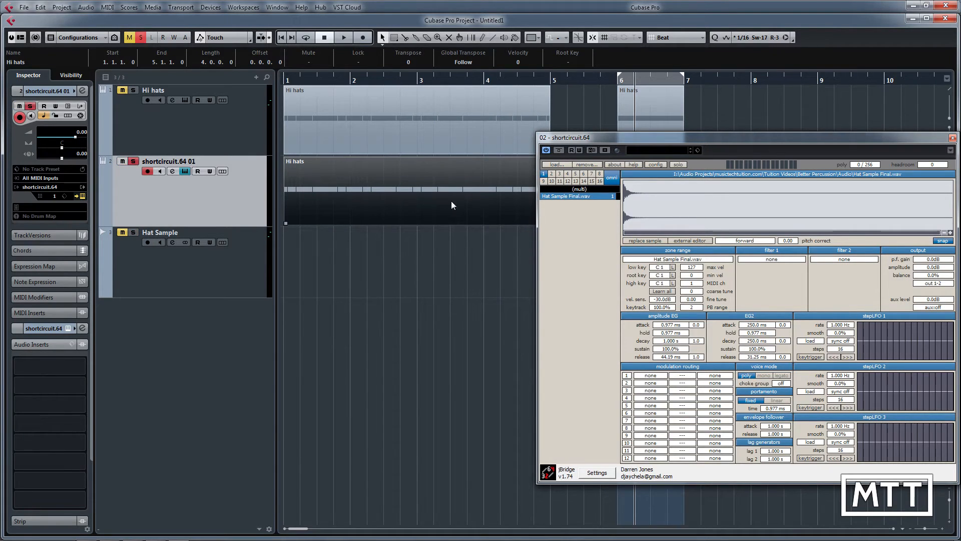
Step: Check the notes of the copied Hi hats part in the Key Editor
left_click_drag(658, 140, 433, 250)
double_click(397, 203)
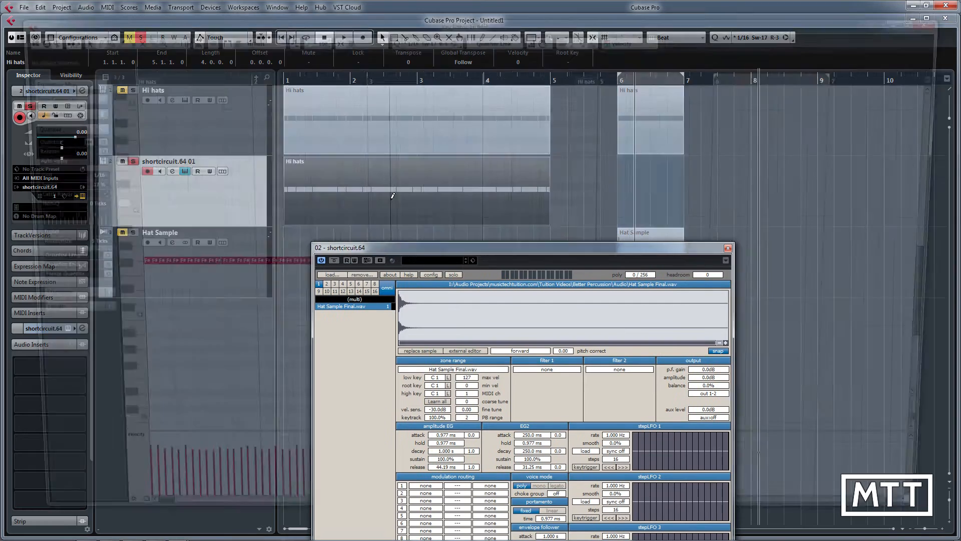
key("Return")
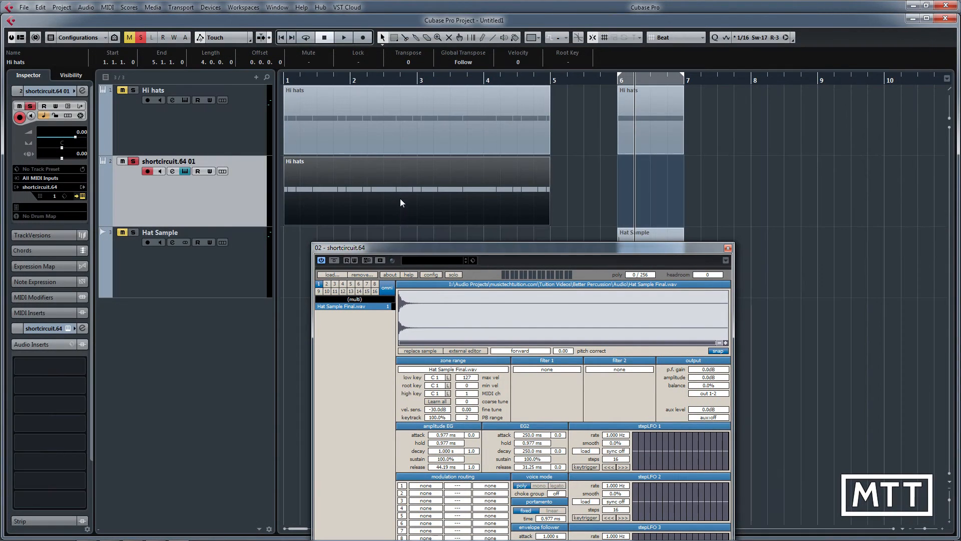
Step: Set the sample's low, root and high keys to F#1 with Learn all by playing the Hi hats part from bar 1
left_click_drag(485, 248, 648, 146)
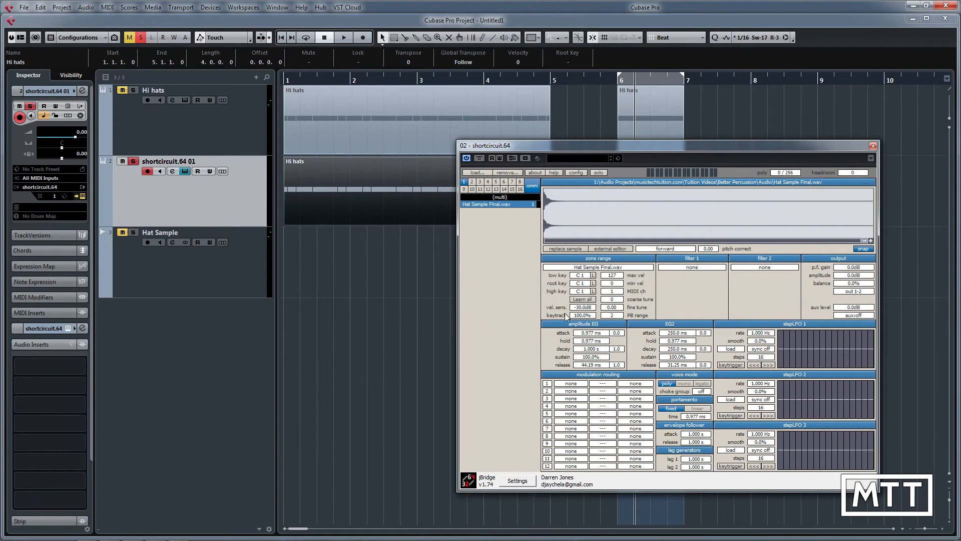
left_click(583, 299)
left_click(342, 37)
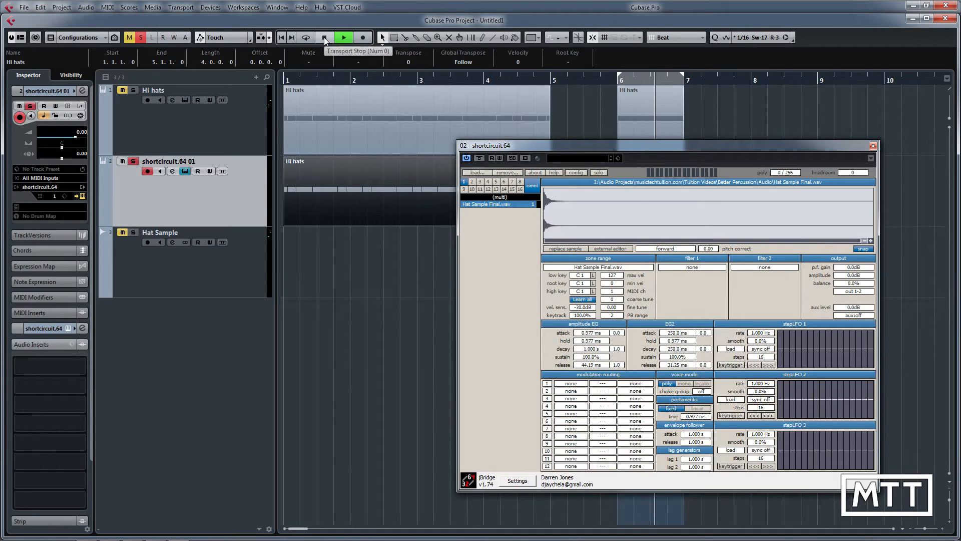
left_click(325, 37)
left_click(280, 38)
left_click(338, 40)
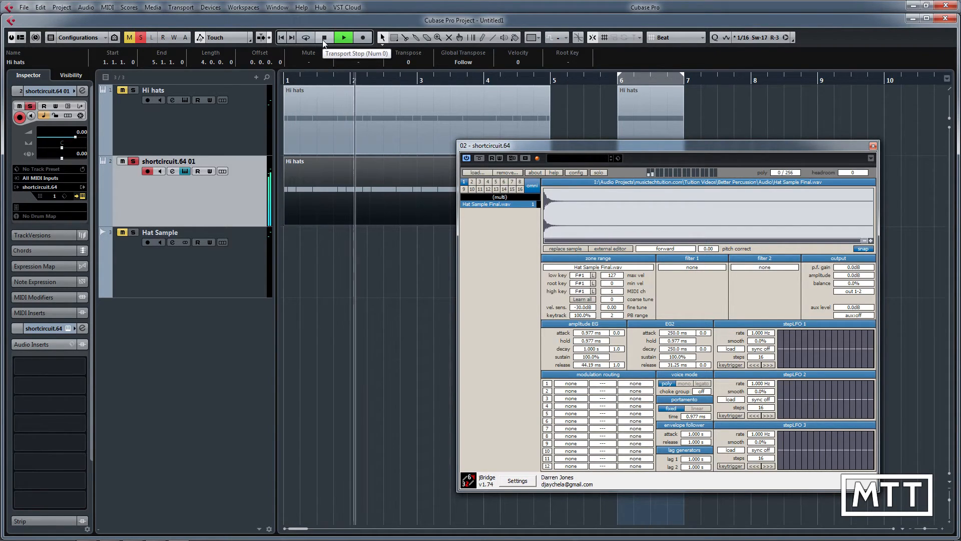
left_click(324, 41)
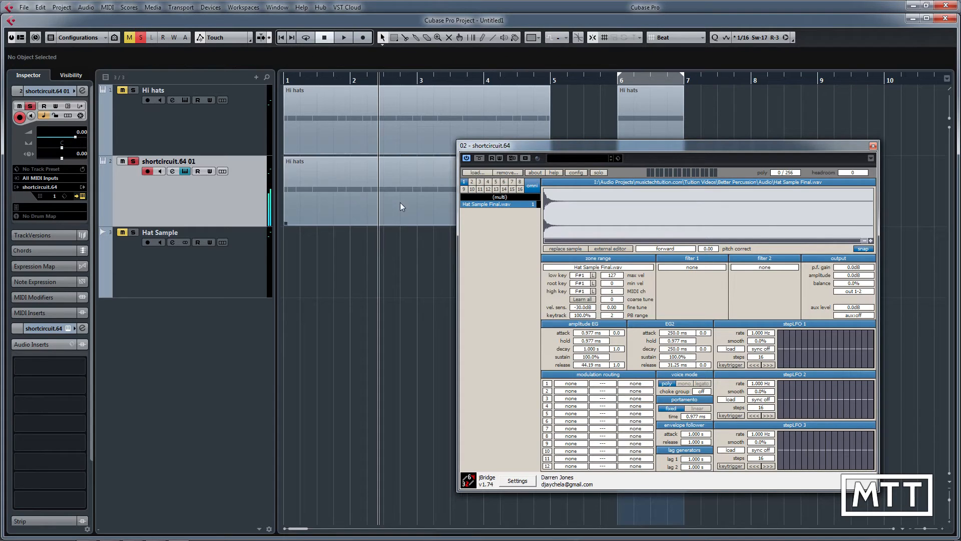
Step: Set the locators around the copied Hi hats part, from bar 1 to bar 5
left_click_drag(539, 148, 495, 245)
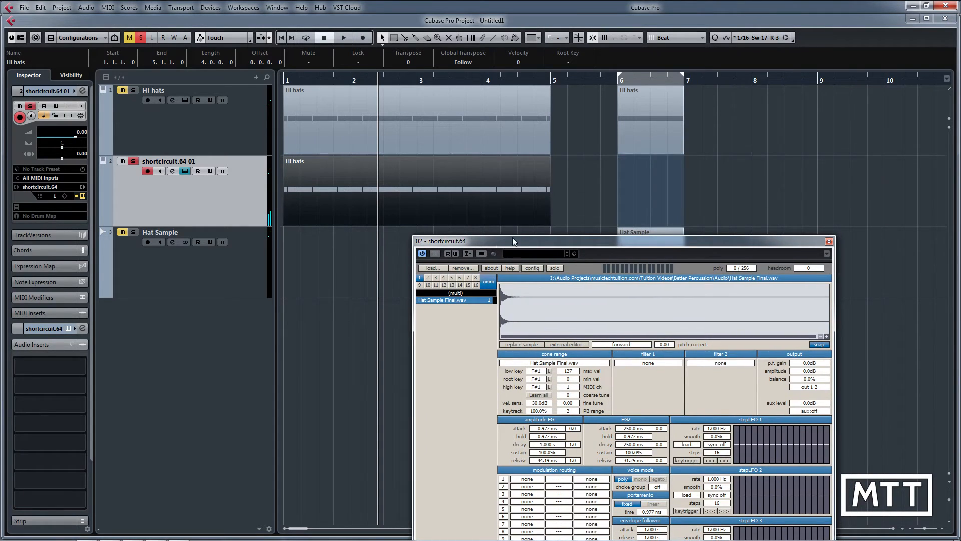
left_click(494, 158)
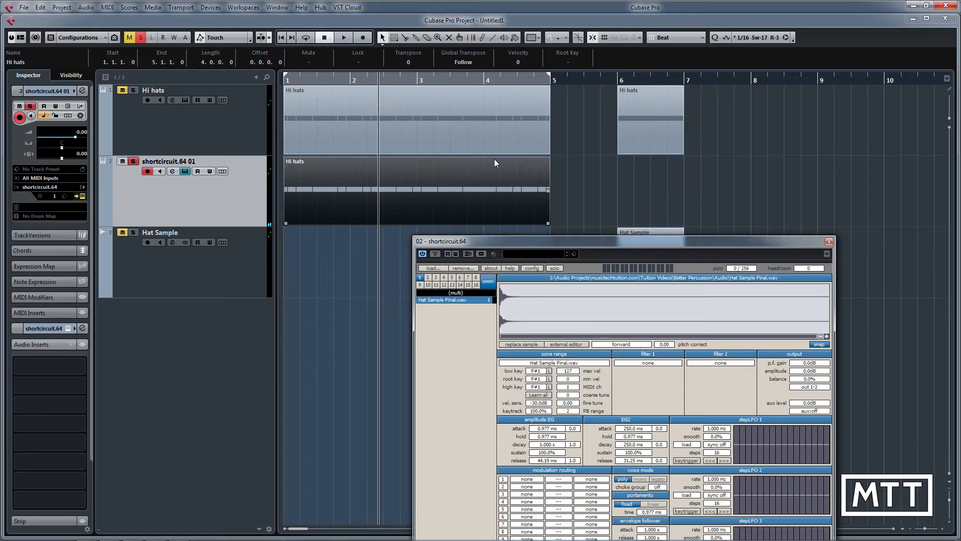
left_click_drag(569, 243, 551, 121)
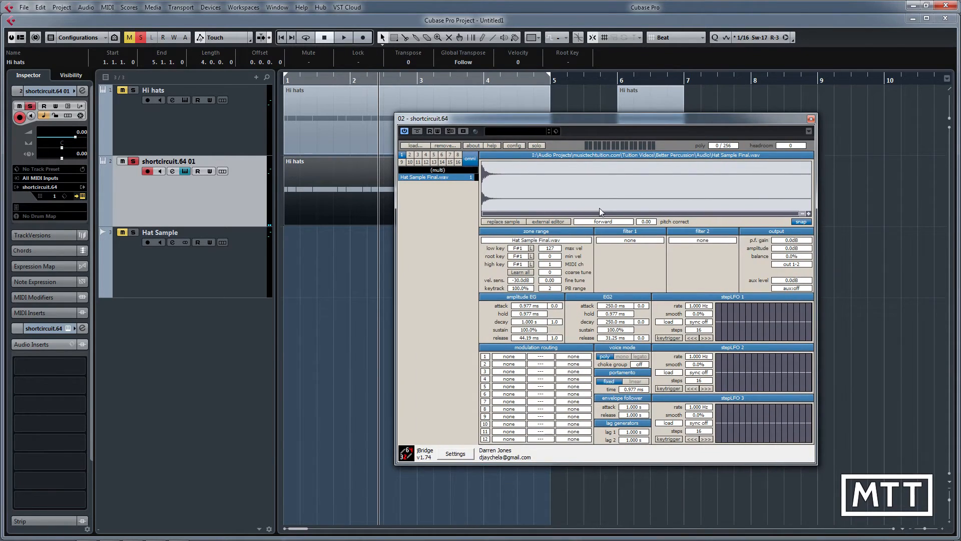
Step: Set the sample's playback mode to forward shot and play the pattern to hear it
left_click(597, 222)
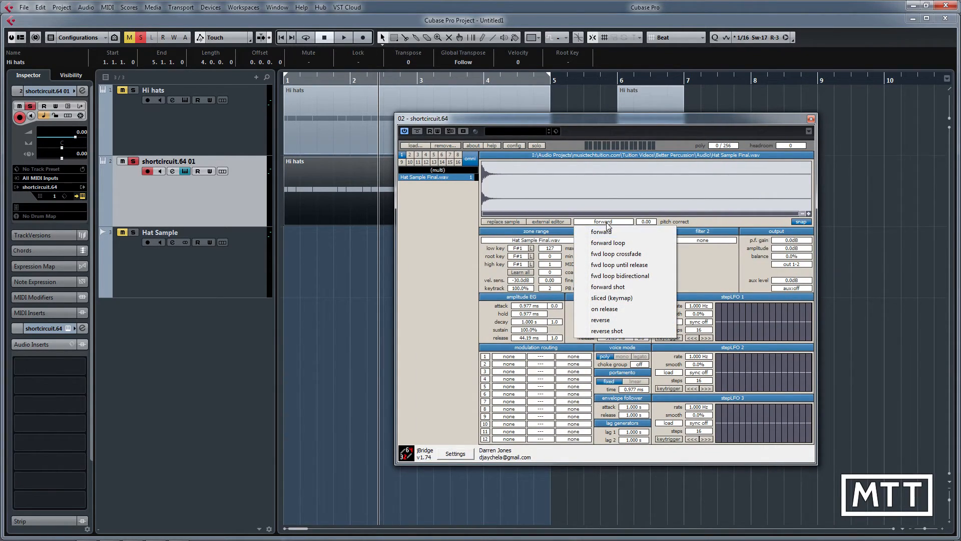
left_click(614, 287)
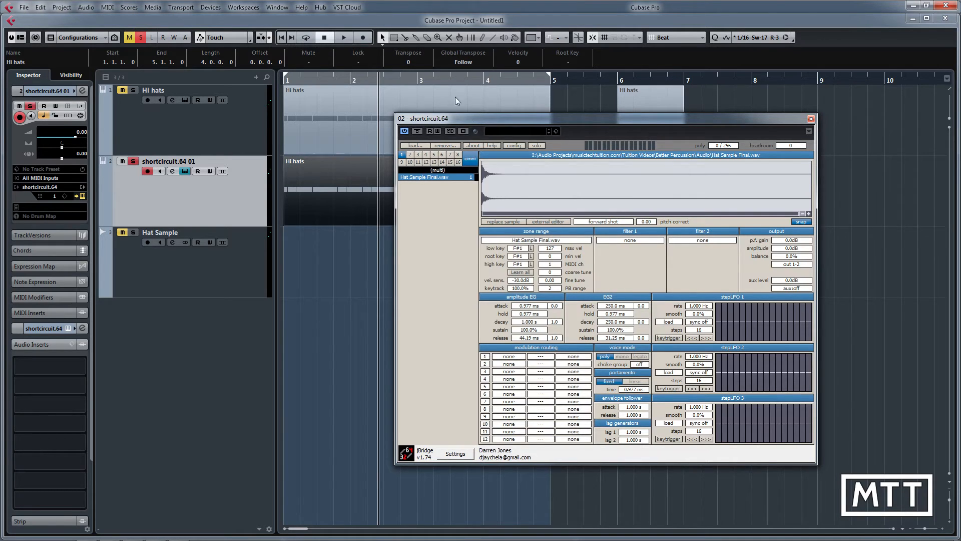
key("space")
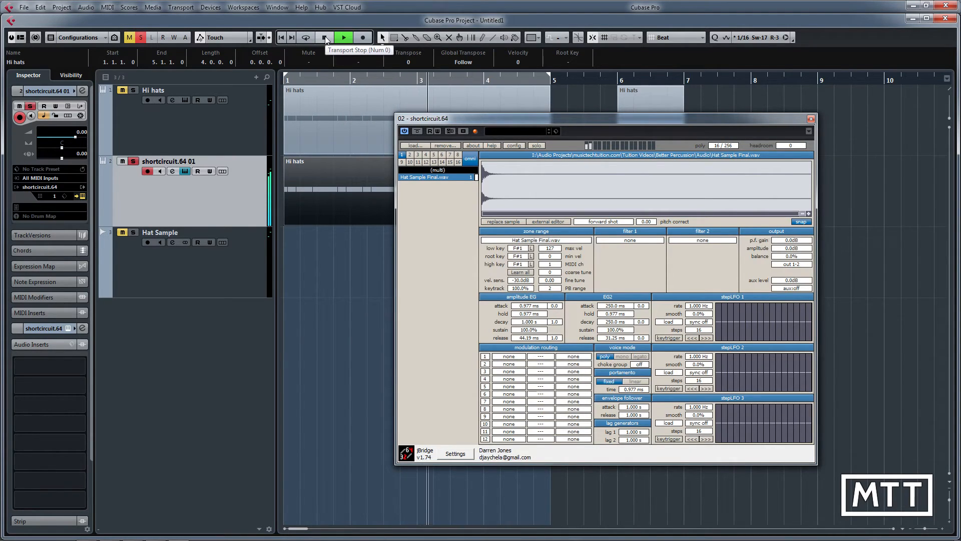
left_click(325, 39)
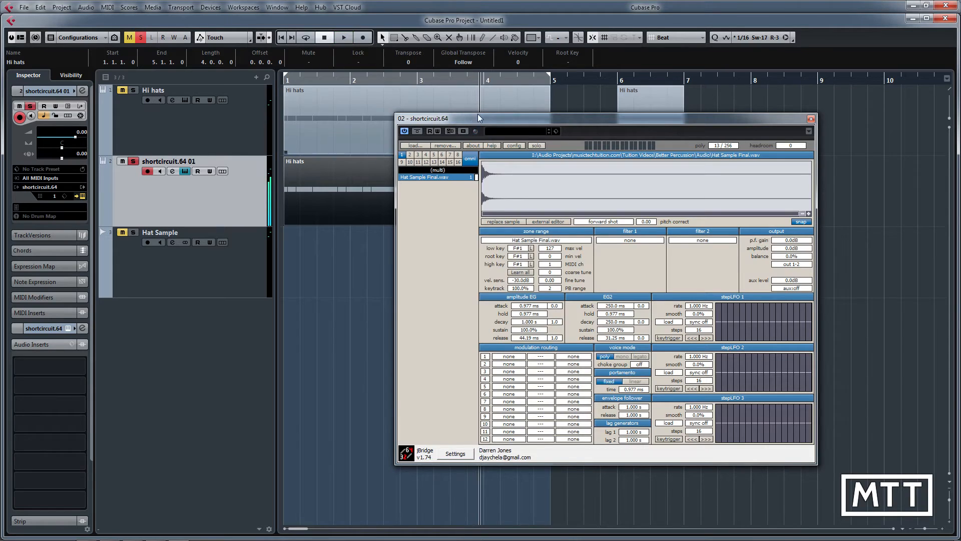
Step: Open the copied Hi hats part in the Key Editor and close the shortcircuit.64 window
left_click_drag(523, 119, 682, 95)
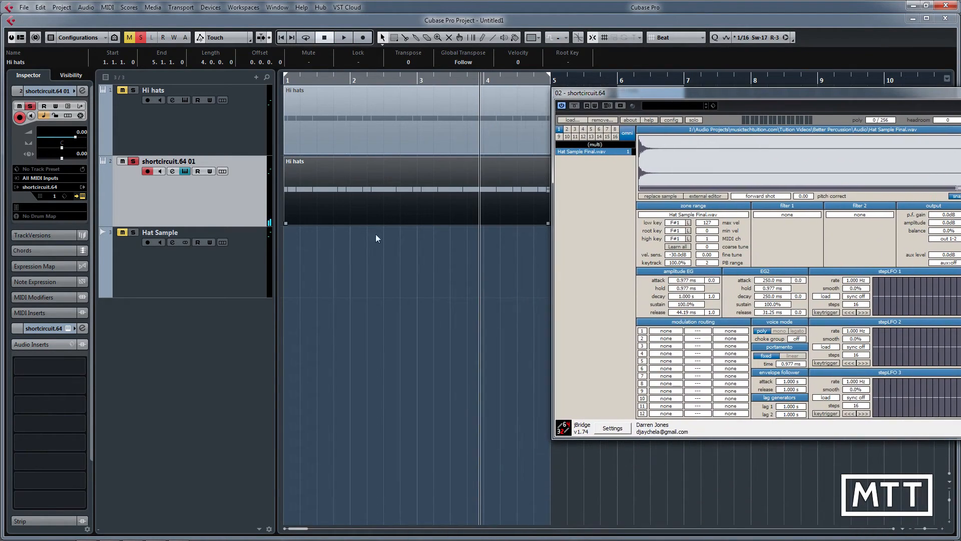
left_click(332, 219)
double_click(342, 203)
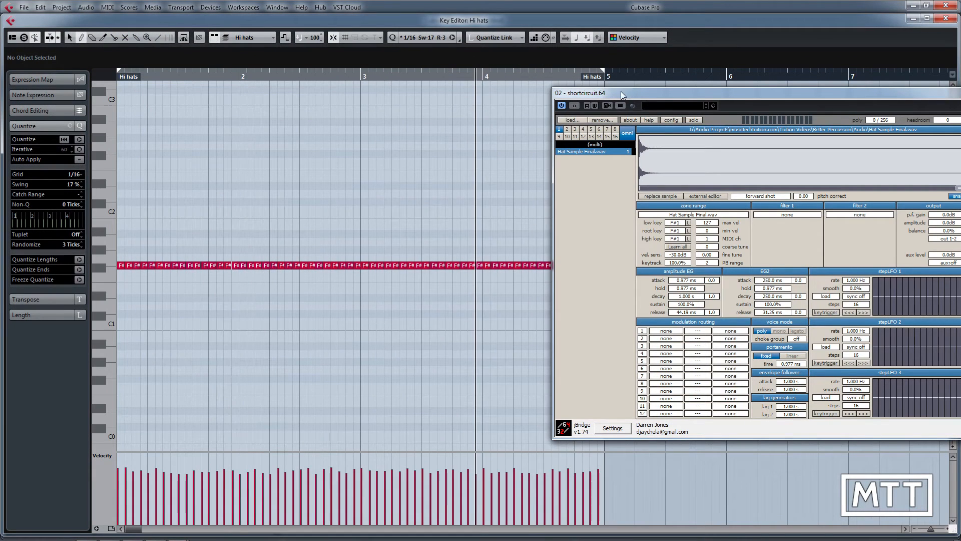
left_click_drag(620, 91, 749, 112)
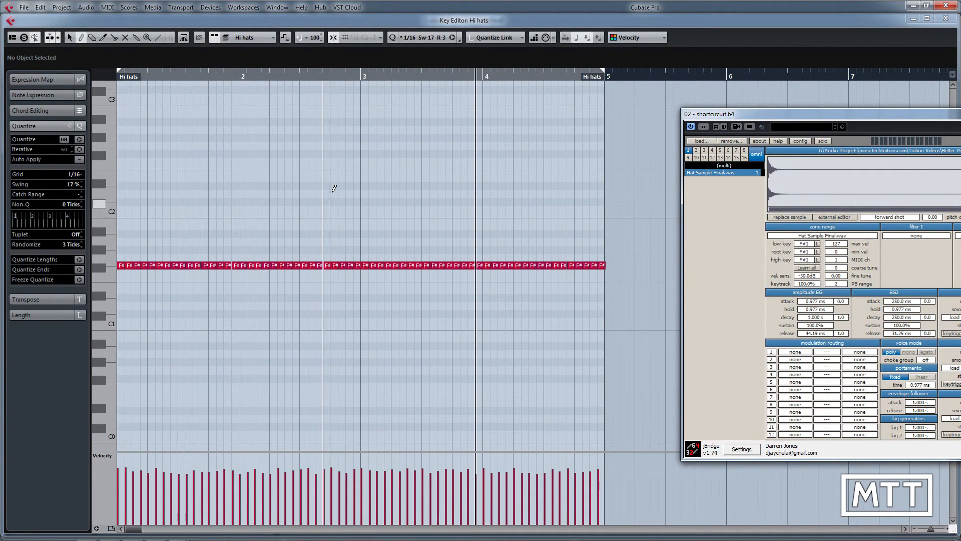
scroll(256, 205, "up", 2)
scroll(261, 212, "down", 1)
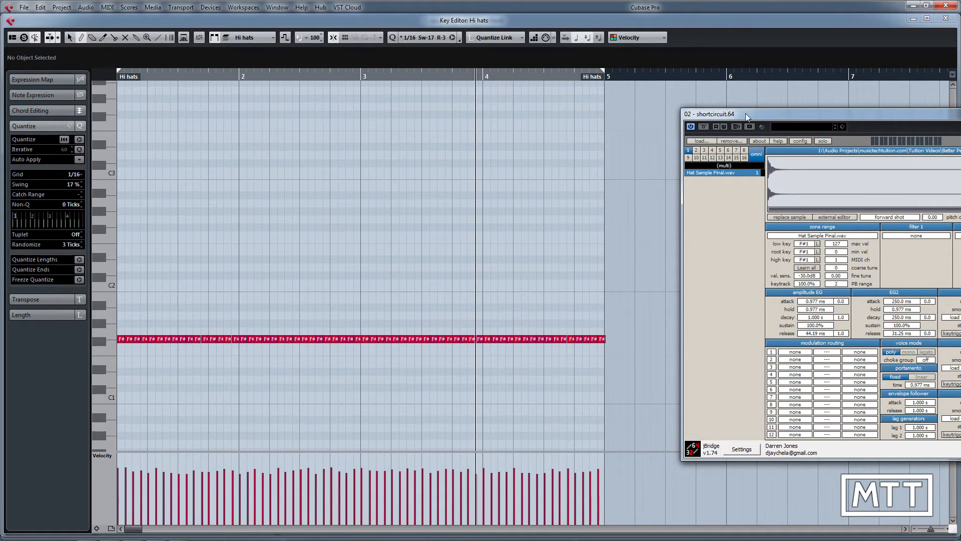
left_click_drag(747, 117, 475, 131)
left_click(825, 130)
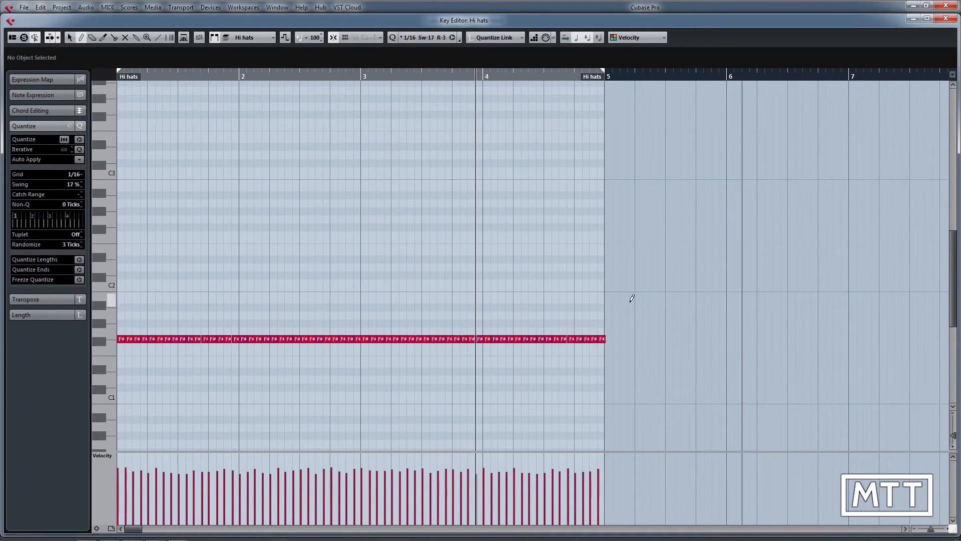
Step: Apply the logical preset random notes (c3 to c5) to the copied Hi hats part and close the Key Editor
left_click(106, 7)
mouse_move(175, 184)
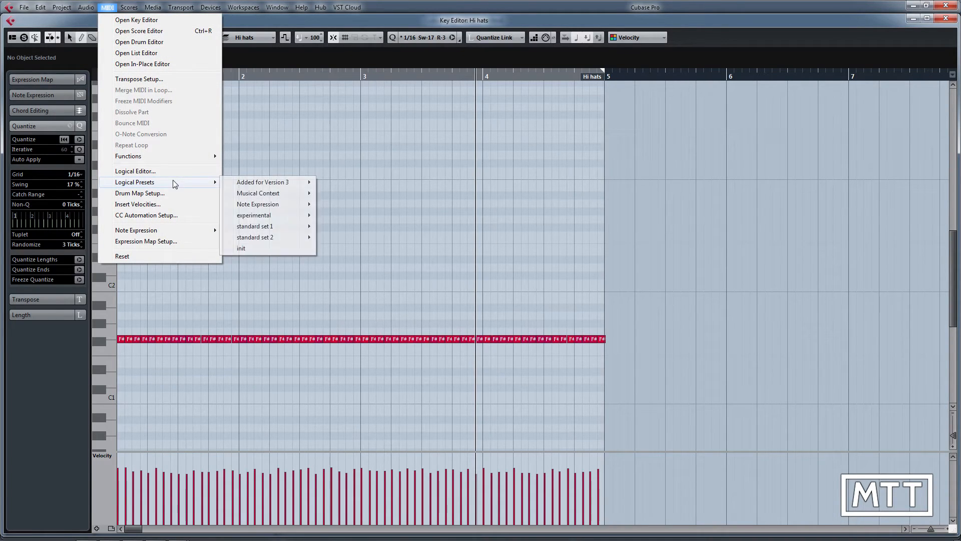
mouse_move(274, 226)
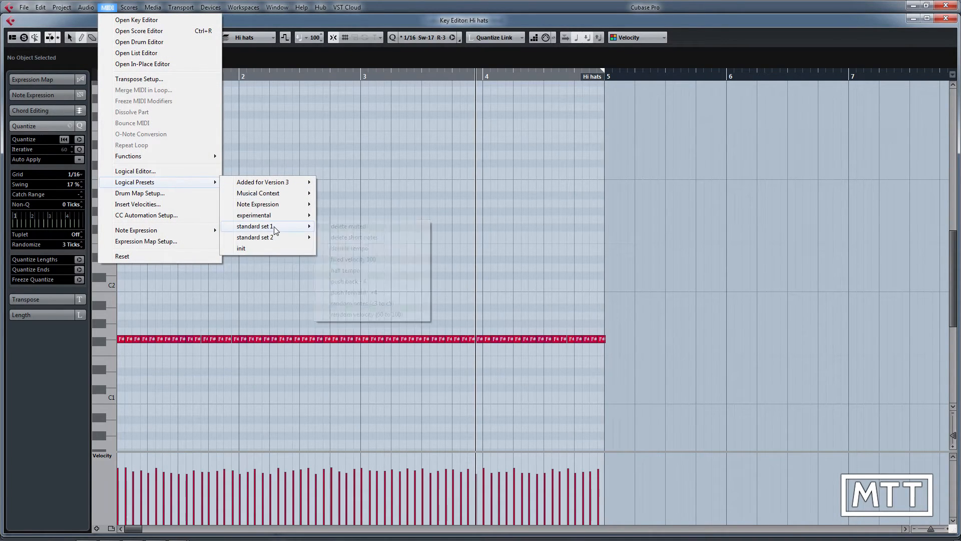
left_click(365, 303)
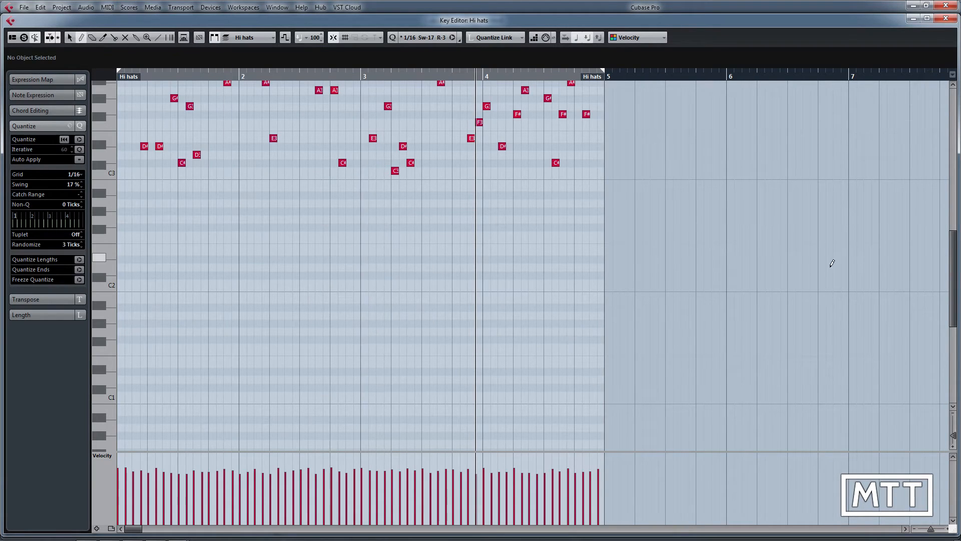
left_click_drag(955, 293, 948, 238)
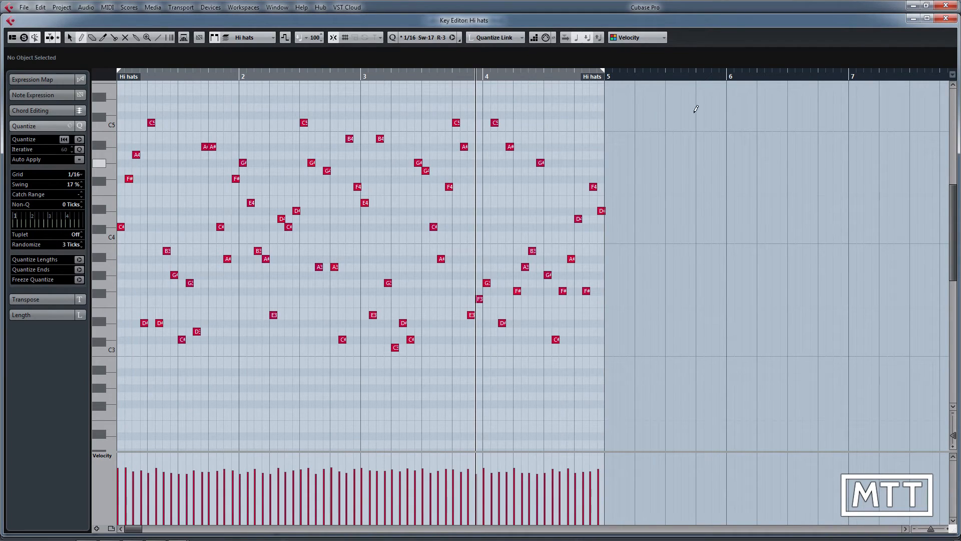
left_click(949, 19)
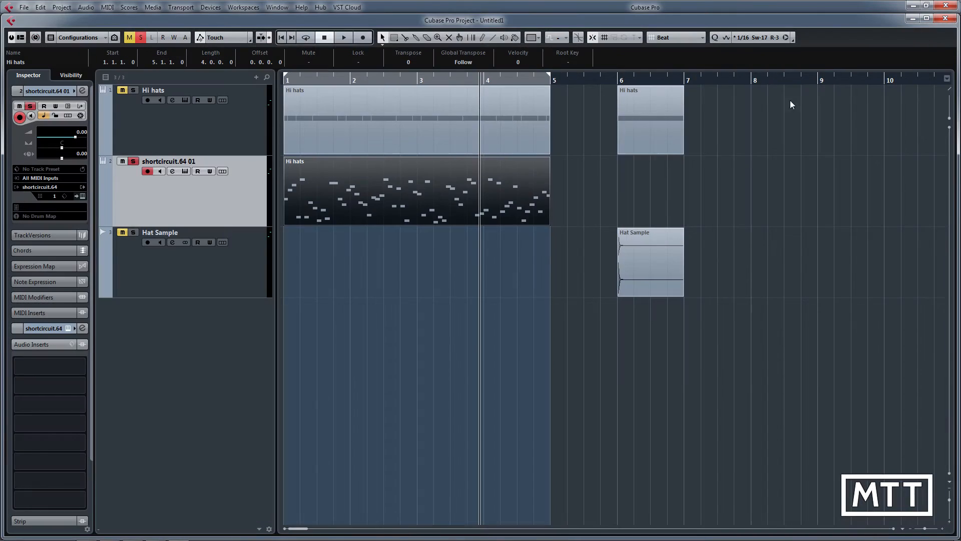
Step: Open the shortcircuit.64 instrument and set the hat sample's low key to C3, root key to C4 and high key to C5
left_click(184, 173)
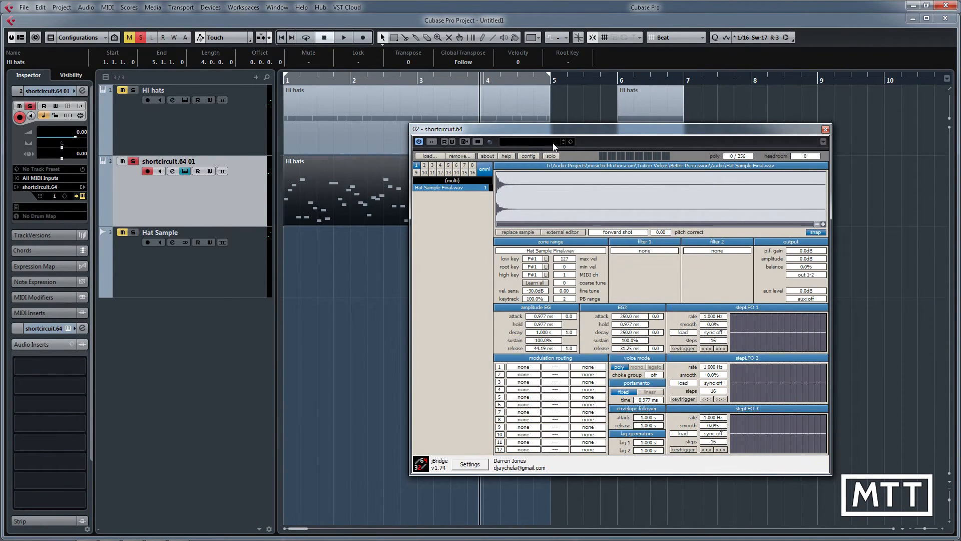
left_click_drag(553, 143, 449, 159)
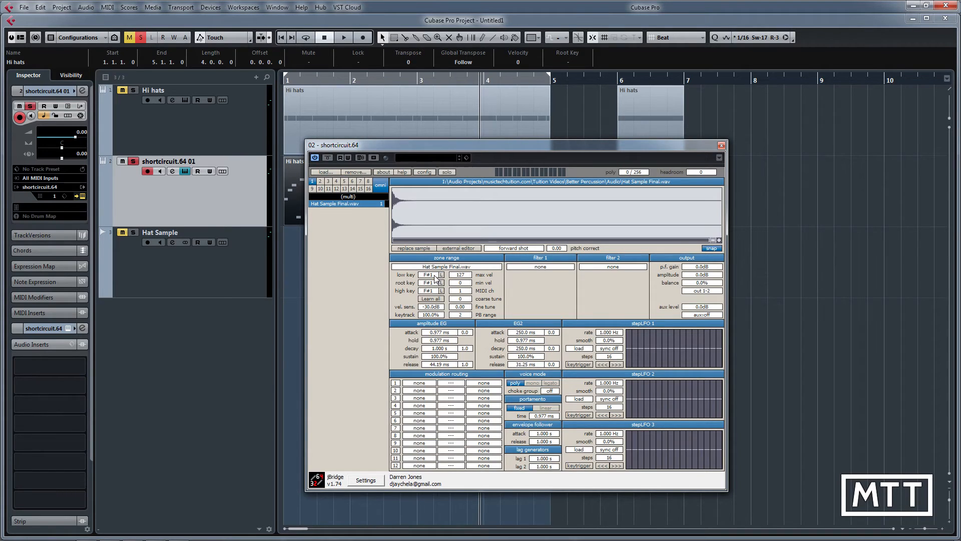
left_click_drag(455, 273, 494, 291)
left_click_drag(428, 283, 474, 283)
Step: Uncover the copied Hi hats part and play the randomized pattern from the start to hear its pitch changes
left_click_drag(553, 146, 693, 223)
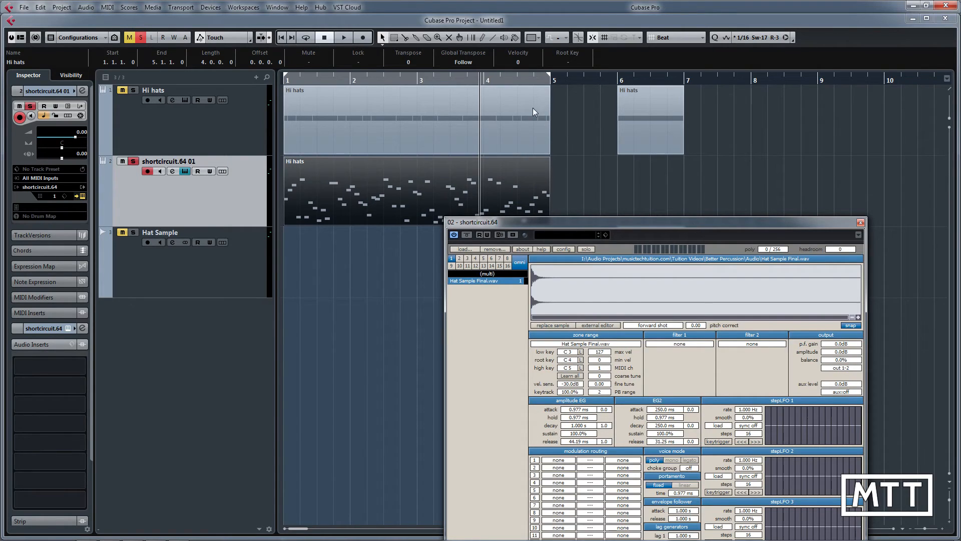
left_click(281, 38)
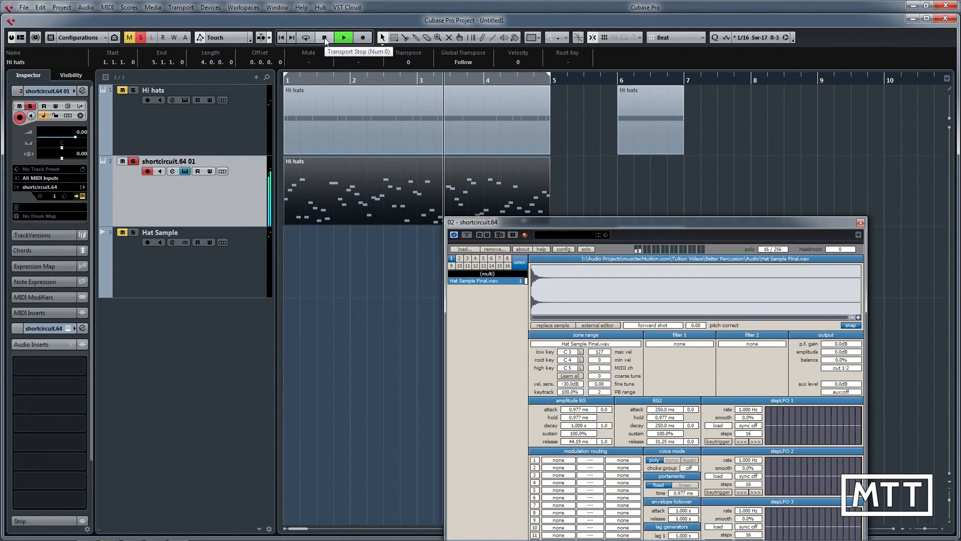
left_click(324, 38)
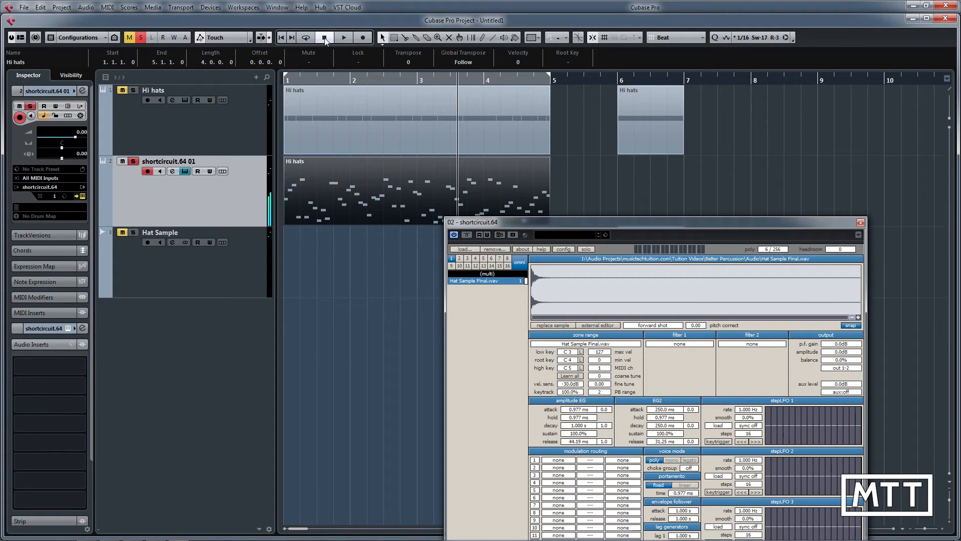
Step: Set the hat sample's keytrack to 3%
left_click_drag(556, 231, 401, 93)
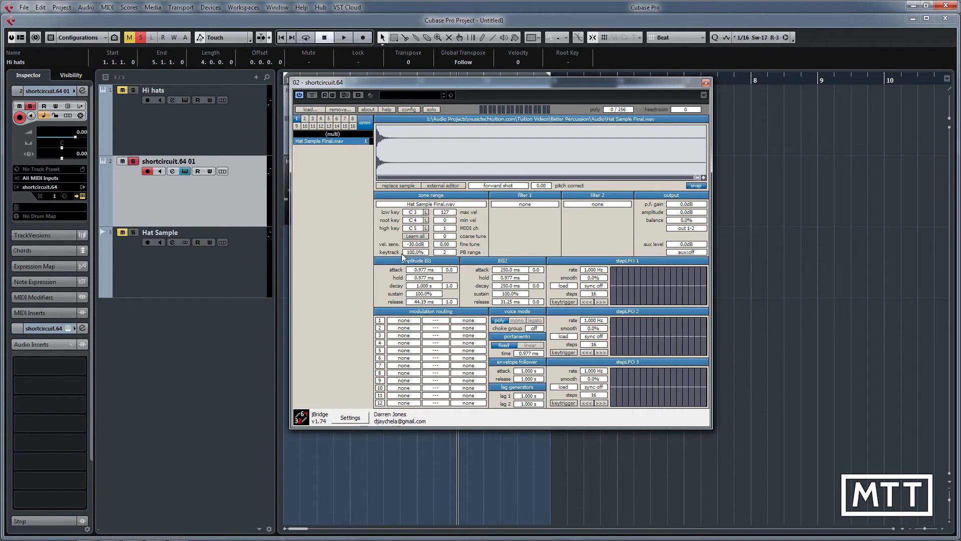
double_click(421, 253)
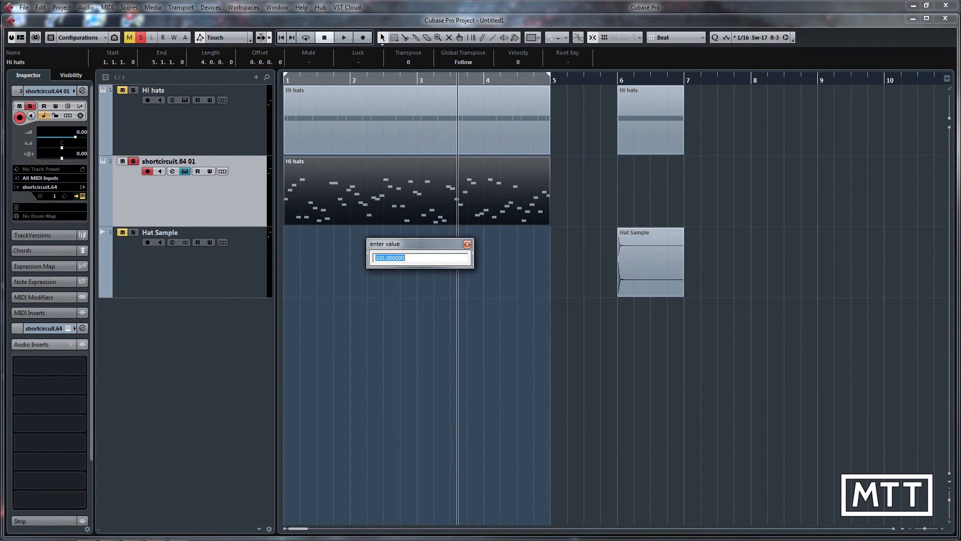
type("3")
key("Return")
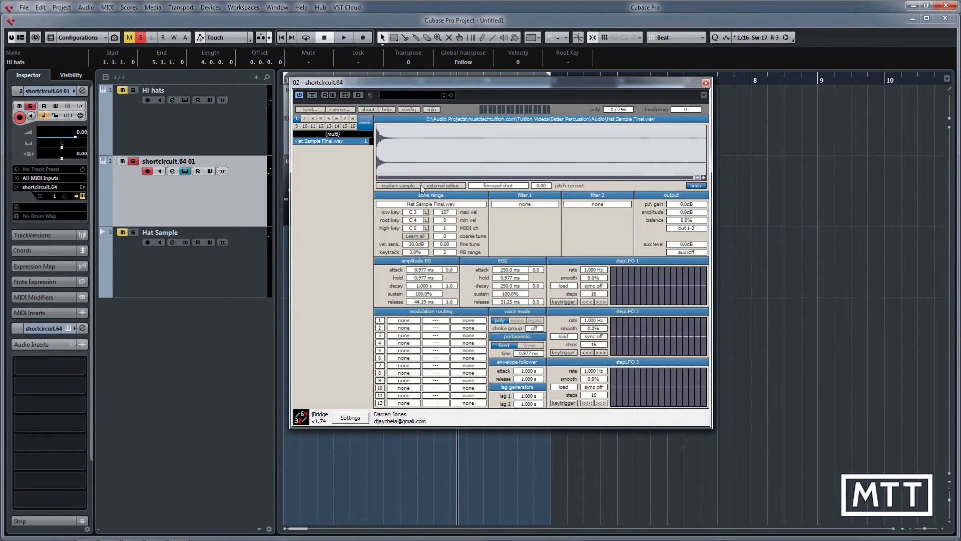
Step: Play the pattern from bar 1 twice to hear the effect of the reduced keytrack
left_click_drag(438, 85, 663, 129)
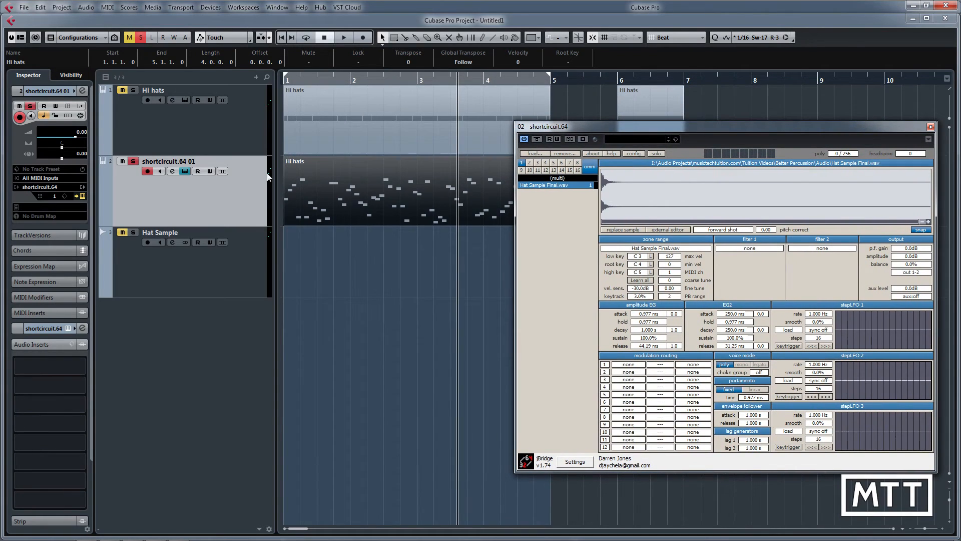
left_click(281, 38)
left_click(343, 37)
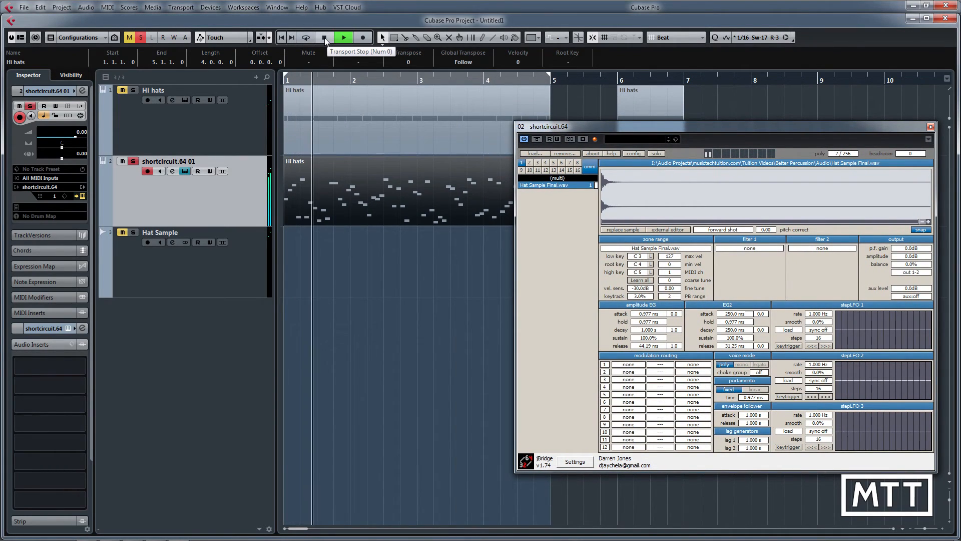
left_click_drag(597, 126, 536, 136)
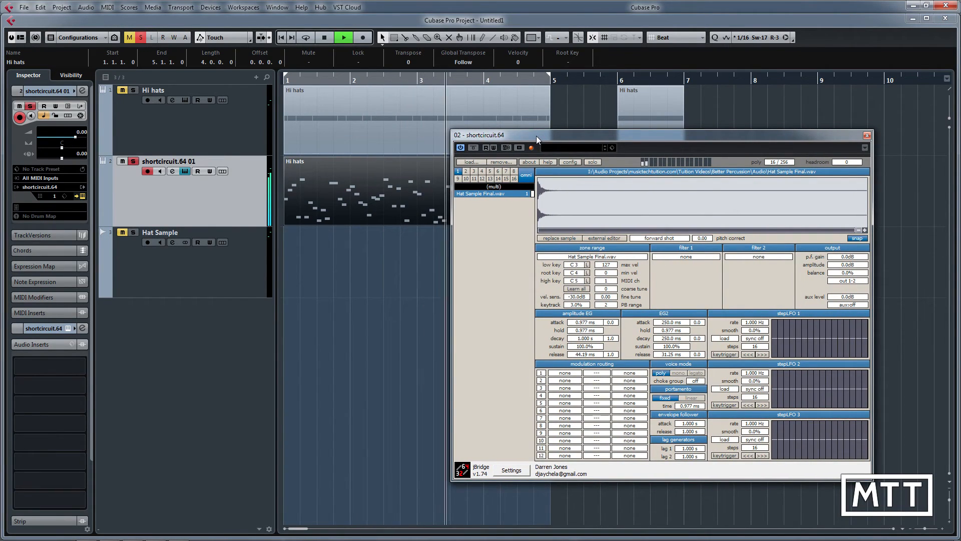
left_click(323, 38)
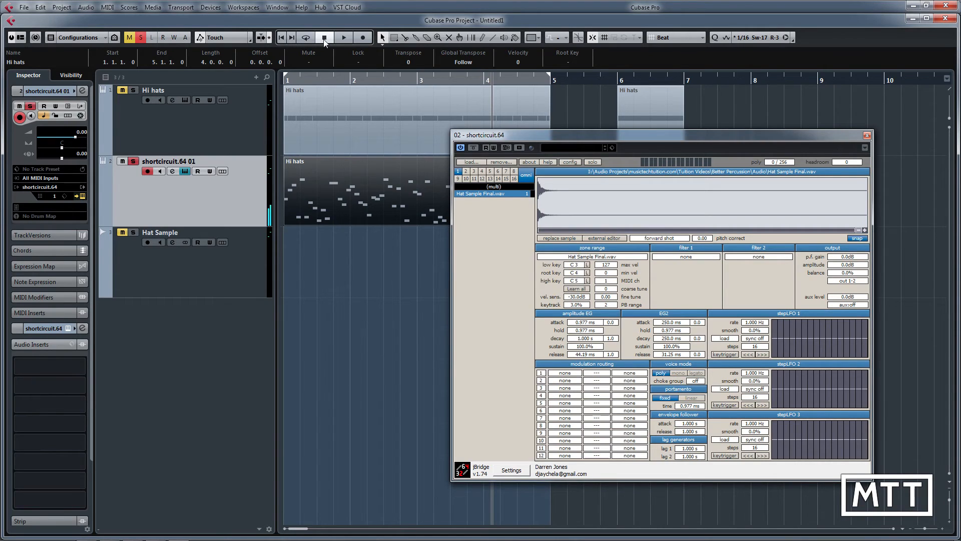
left_click(284, 38)
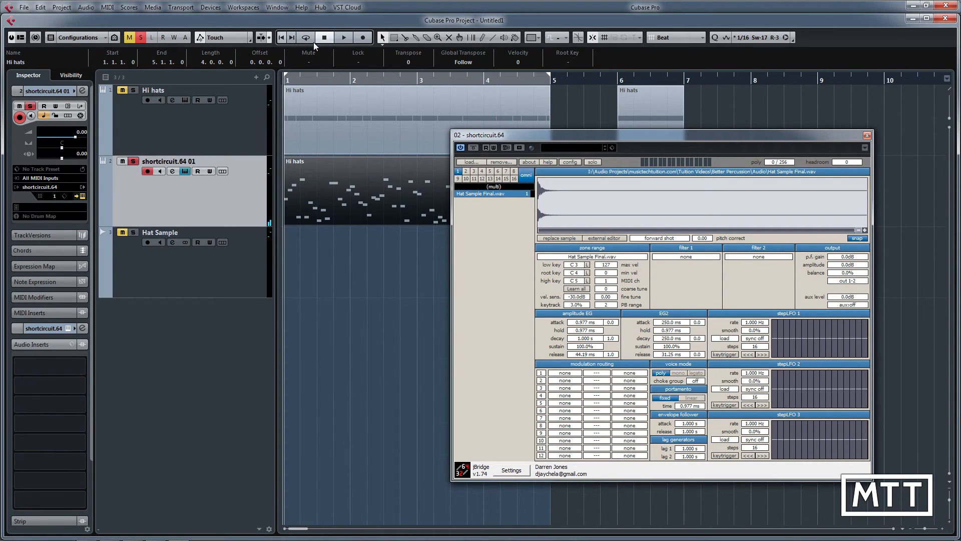
left_click(342, 38)
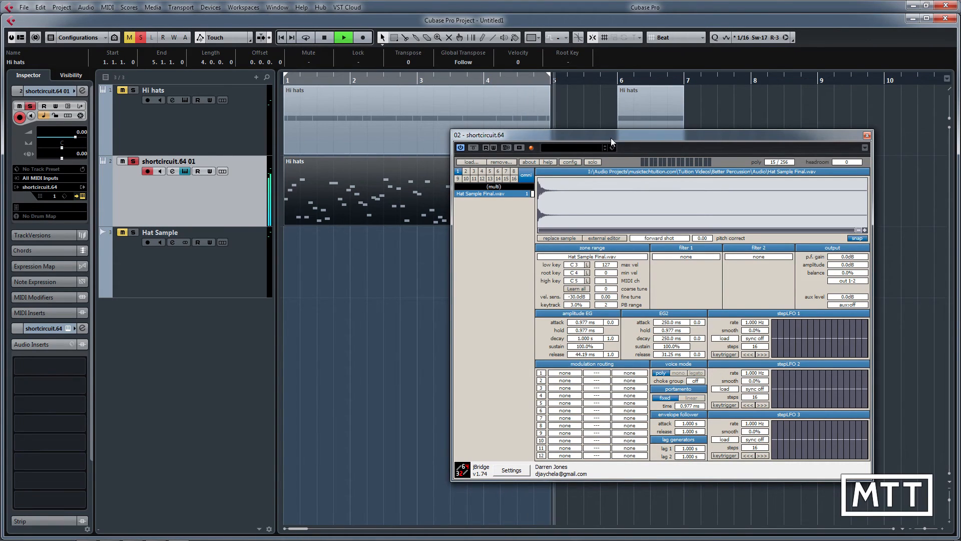
key("space")
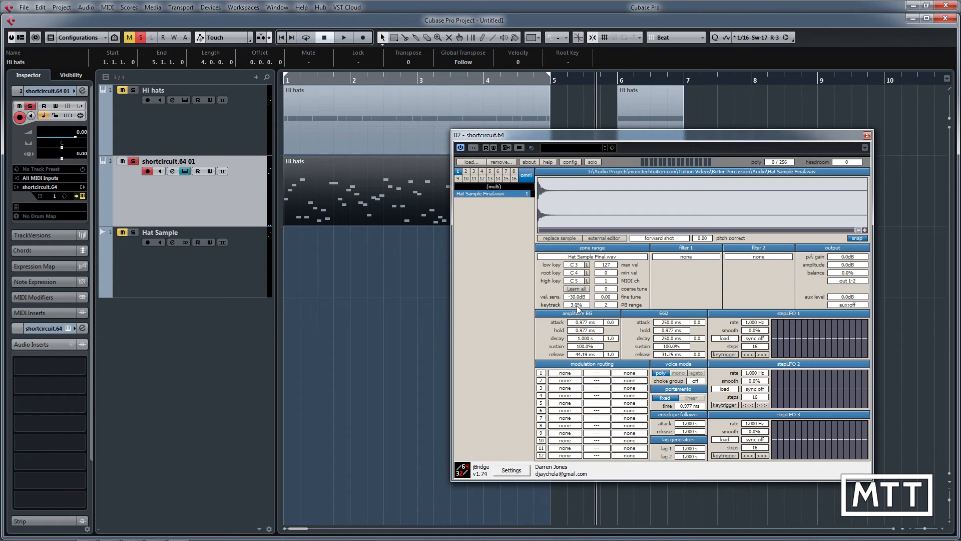
Step: Raise the hat sample's keytrack to 5%
left_click_drag(577, 306, 577, 306)
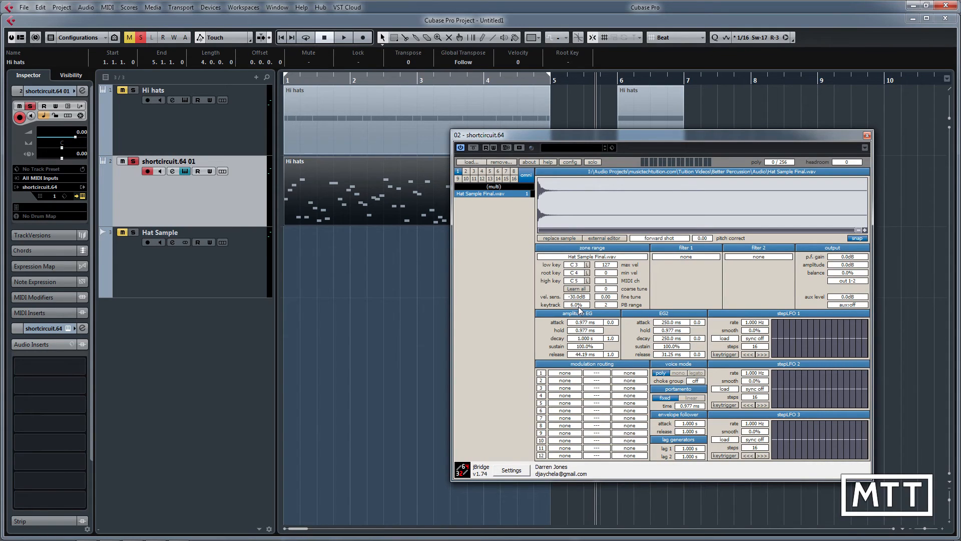
left_click_drag(578, 309, 573, 309)
Step: Turn on cycle playback for bars 1 to 5 and play the pattern to hear the stronger keytrack
left_click(305, 38)
key("space")
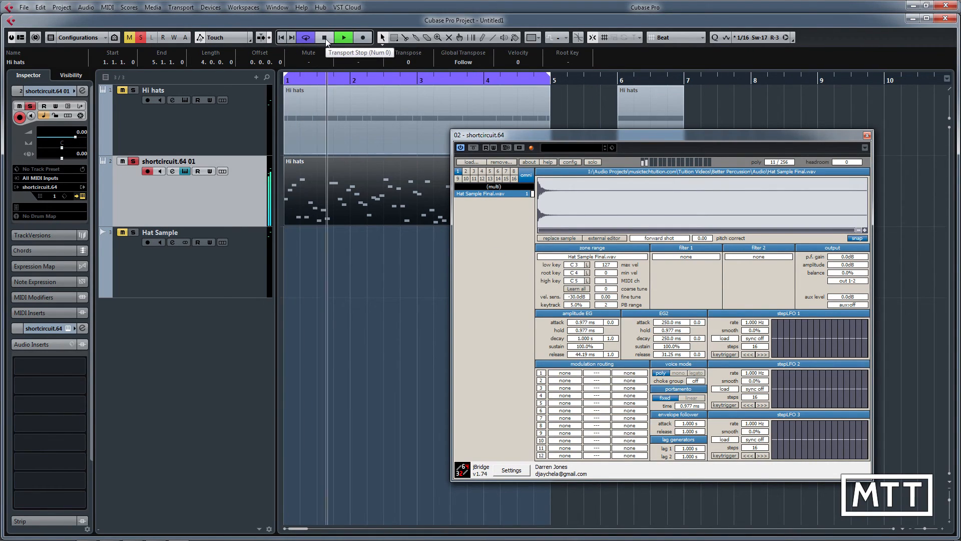
left_click(325, 39)
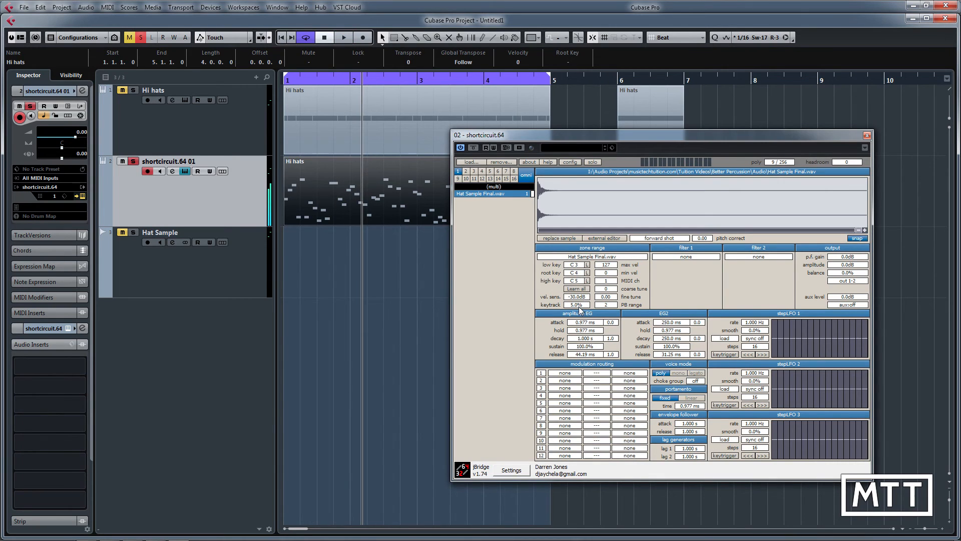
Step: Return the hat sample's keytrack to 3%
left_click_drag(585, 305, 587, 309)
double_click(579, 306)
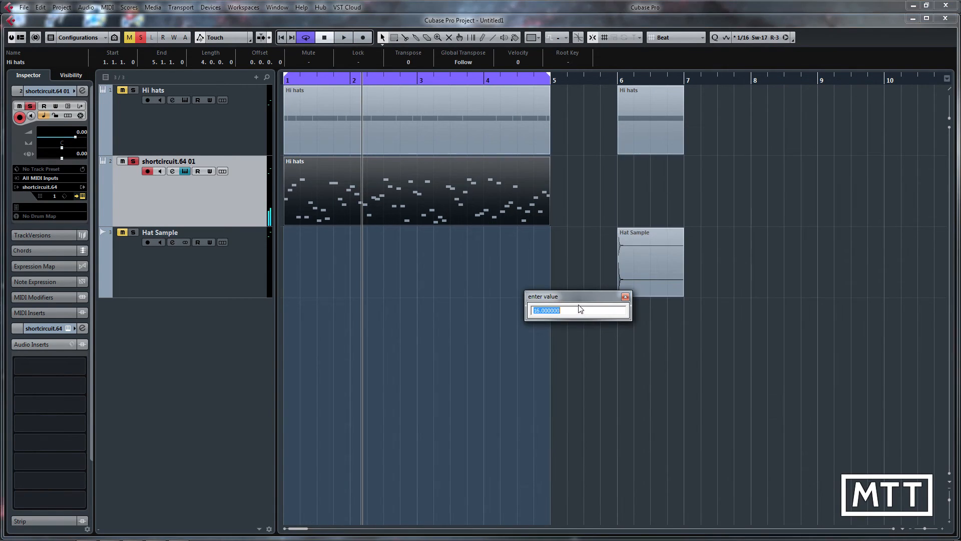
type("3")
key("Return")
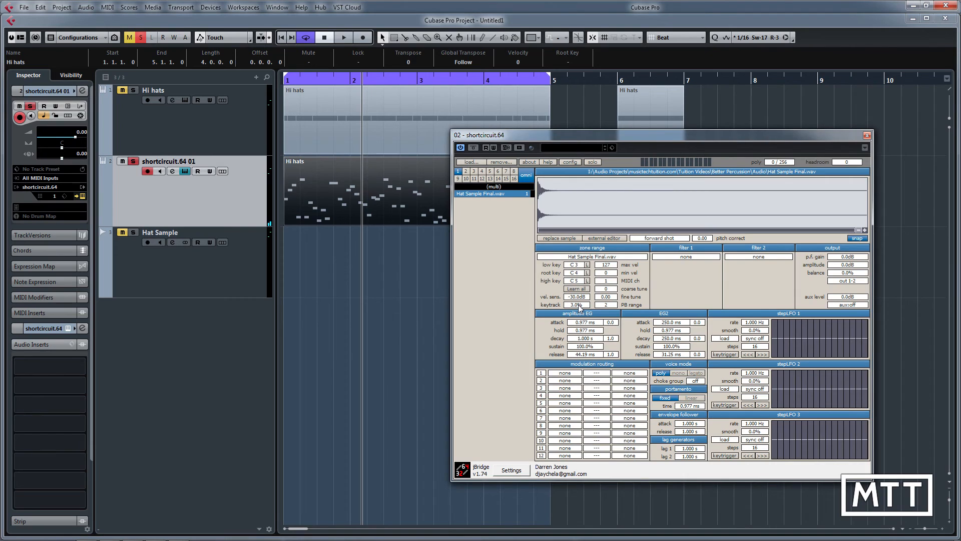
Step: Play the cycled pattern from the start to check the subtle pitch variation
key("KP_Decimal")
key("space")
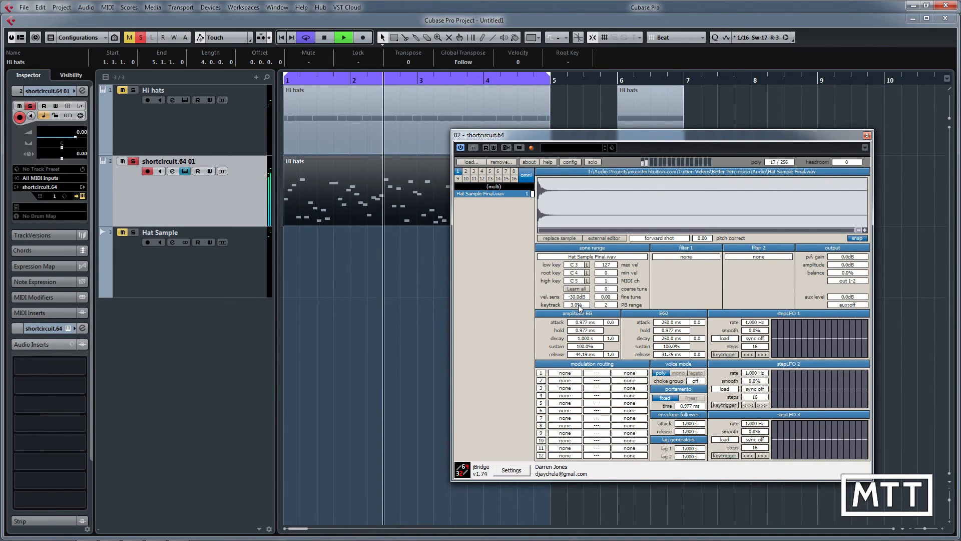
key("space")
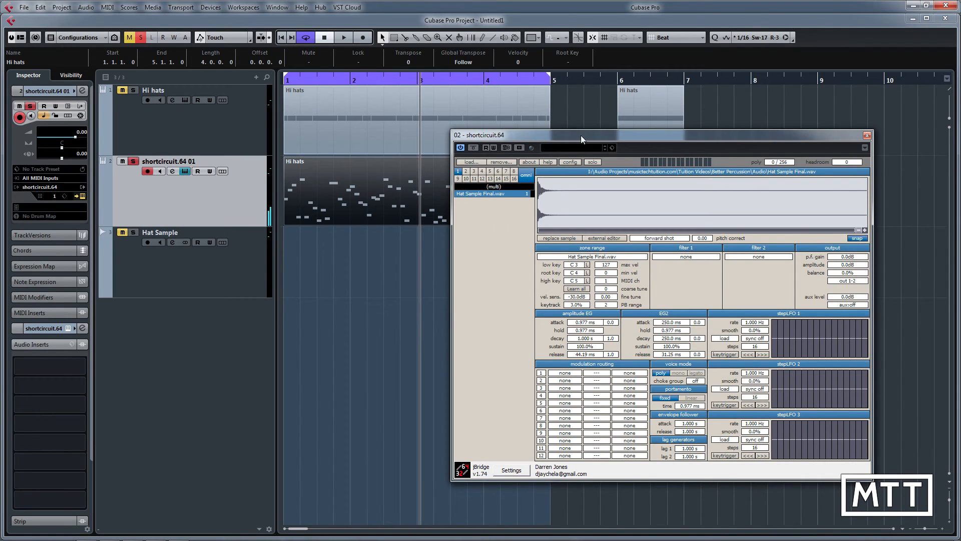
left_click_drag(580, 136, 580, 176)
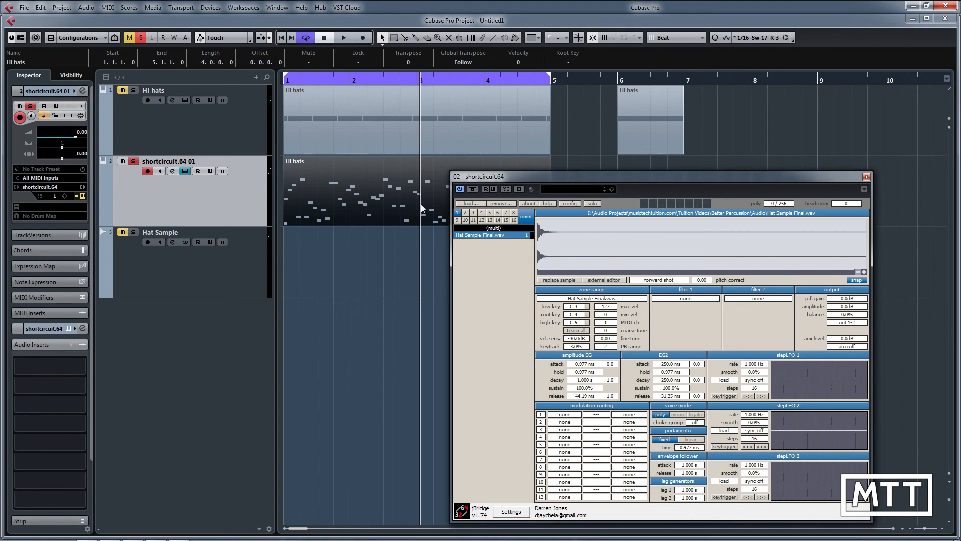
left_click_drag(531, 177, 479, 130)
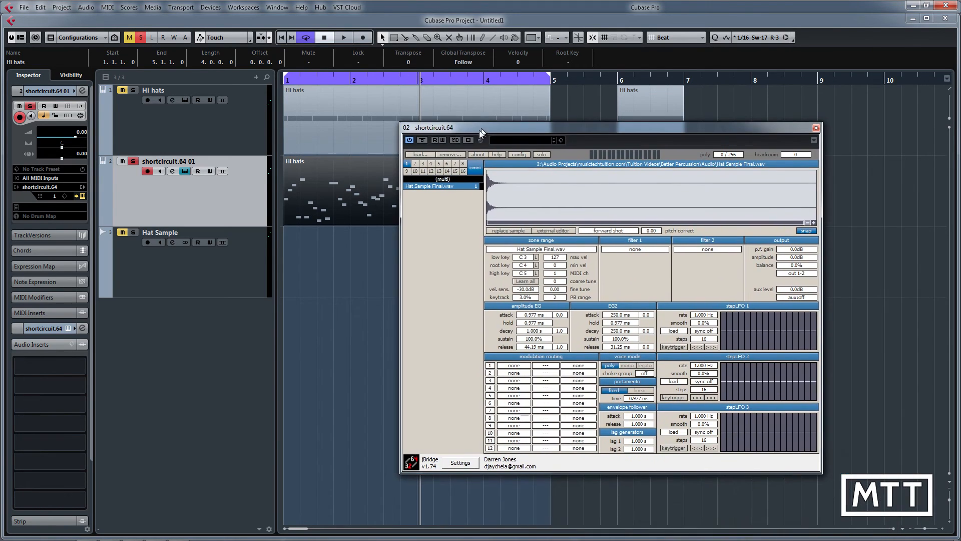